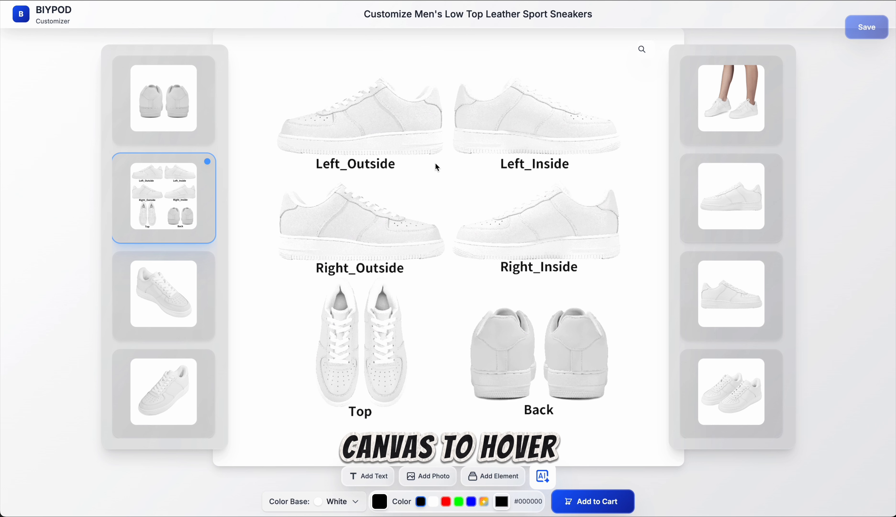
Step: Preview the angled single-shoe view of the sneaker and return to the six-view layout
left_click(346, 223)
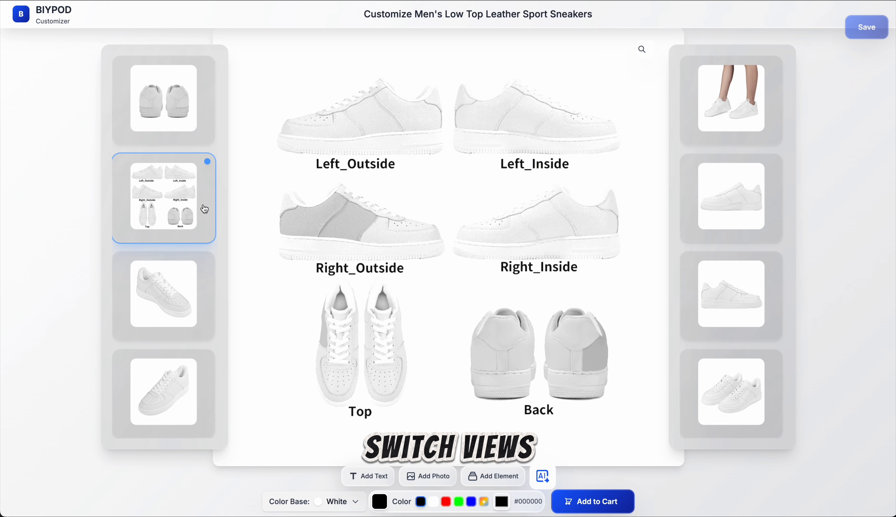
left_click(191, 304)
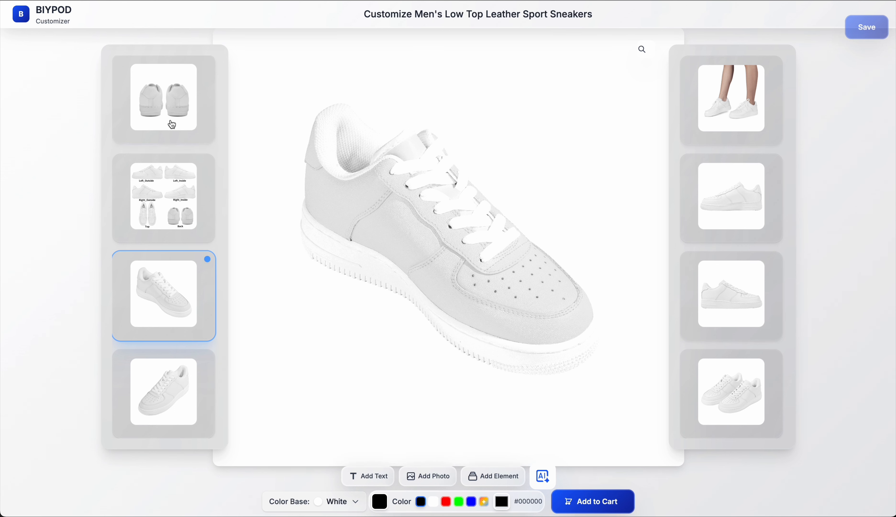
left_click(173, 172)
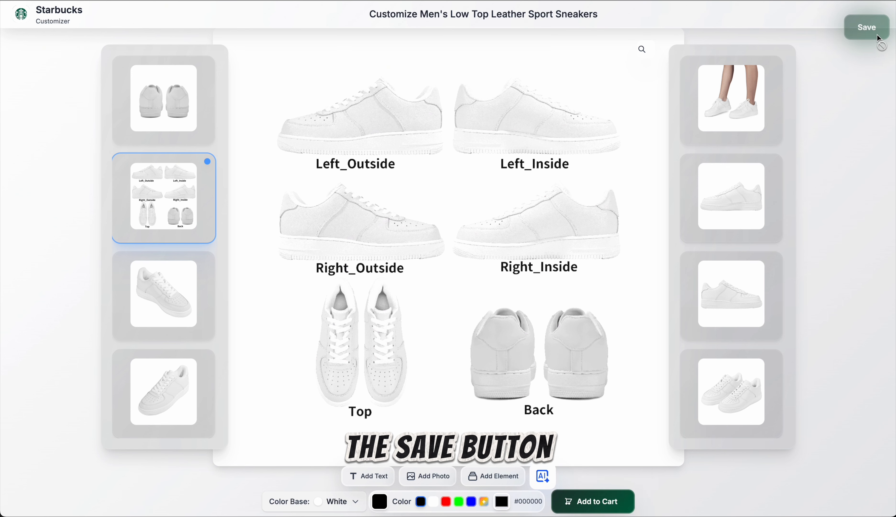
Step: Check the section outline in the Untitled 3 notes, return to the customizer and try selecting the Right_Inside side panel
left_click(1, 322)
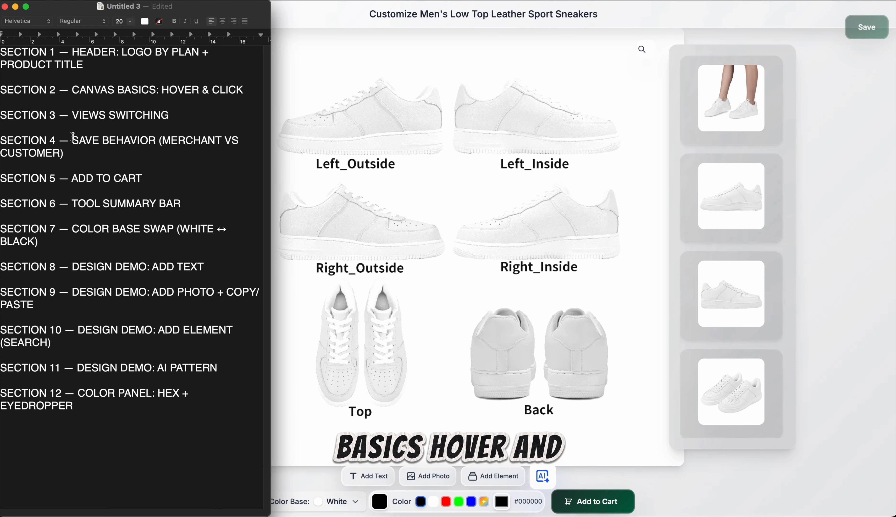
left_click(309, 16)
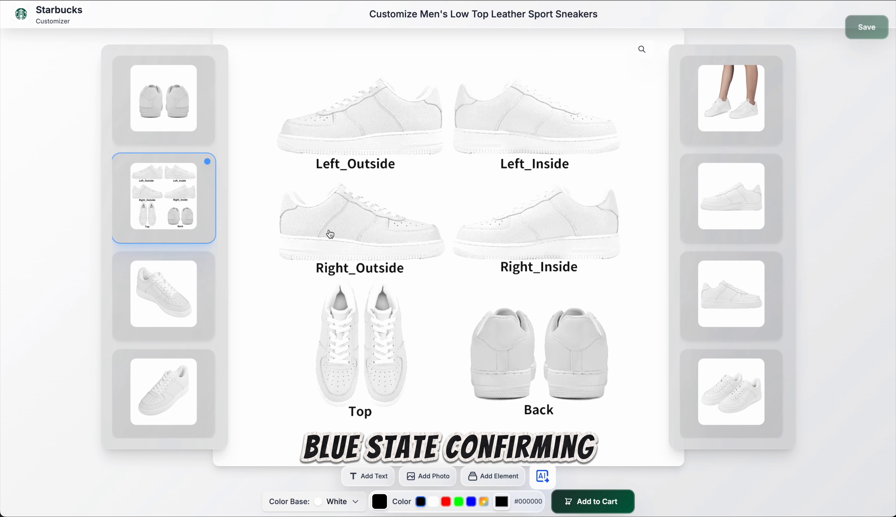
left_click(571, 223)
left_click(571, 224)
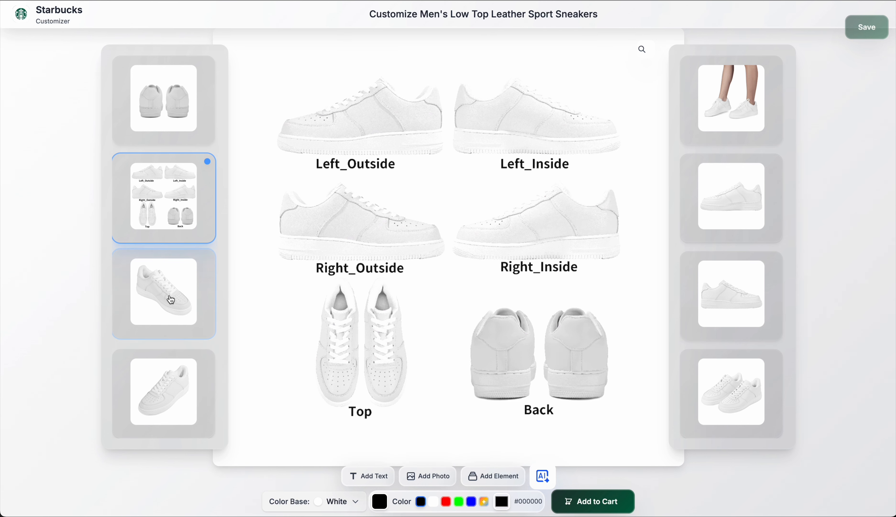
Step: Highlight the "SECTION 3 — VIEWS SWITCHING" heading in the Untitled 3 notes and return to the customizer
left_click(0, 161)
left_click_drag(16, 117, 130, 118)
left_click(285, 38)
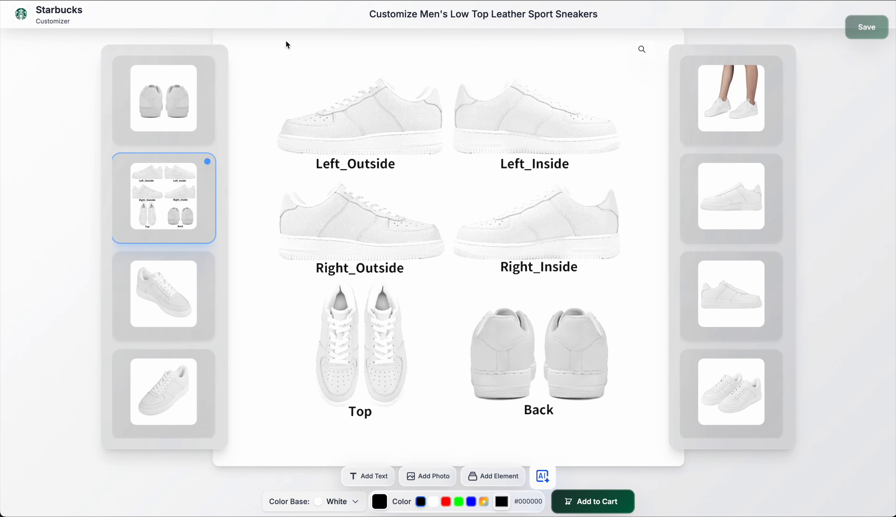
Step: Examine the sneakers in the on-foot, side, six-view, back and both angled views, finishing on the on-foot view
left_click(720, 118)
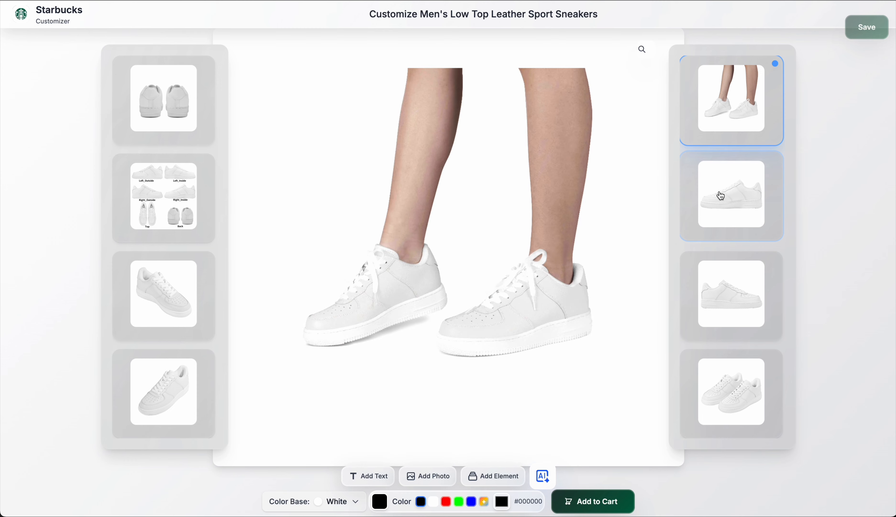
left_click(719, 220)
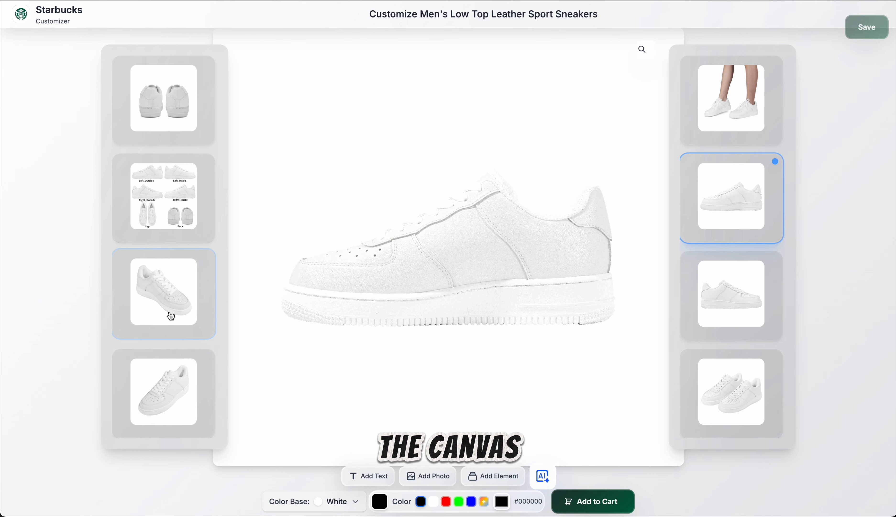
left_click(174, 214)
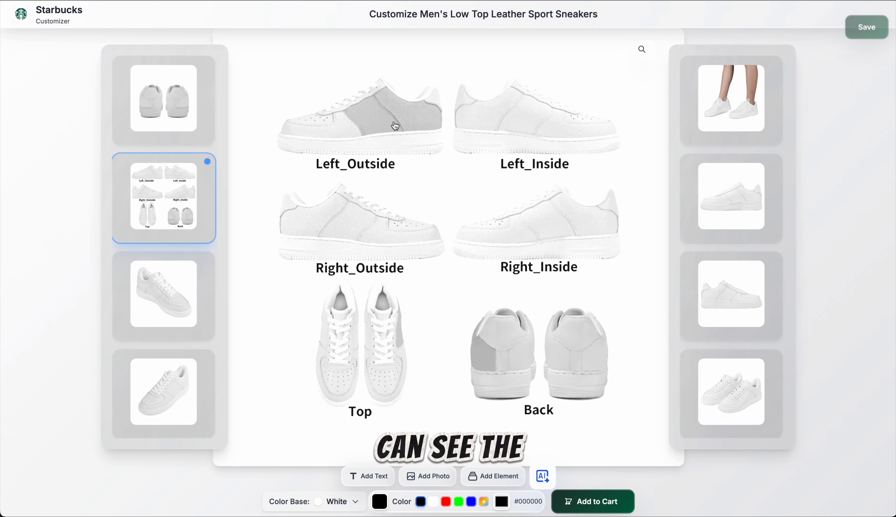
left_click(181, 117)
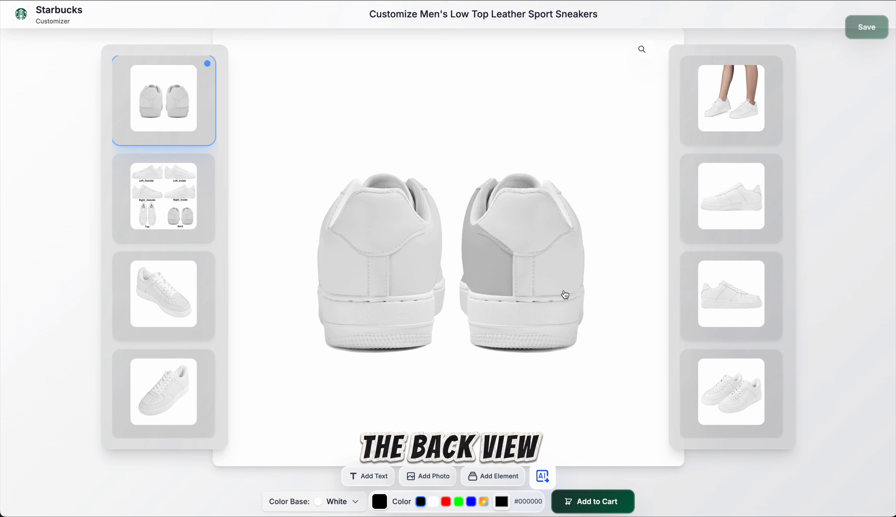
left_click(748, 325)
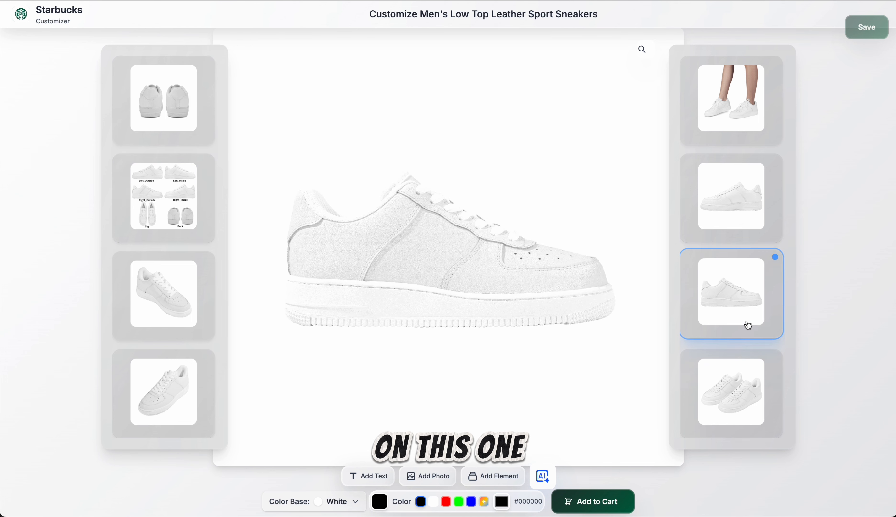
left_click(740, 223)
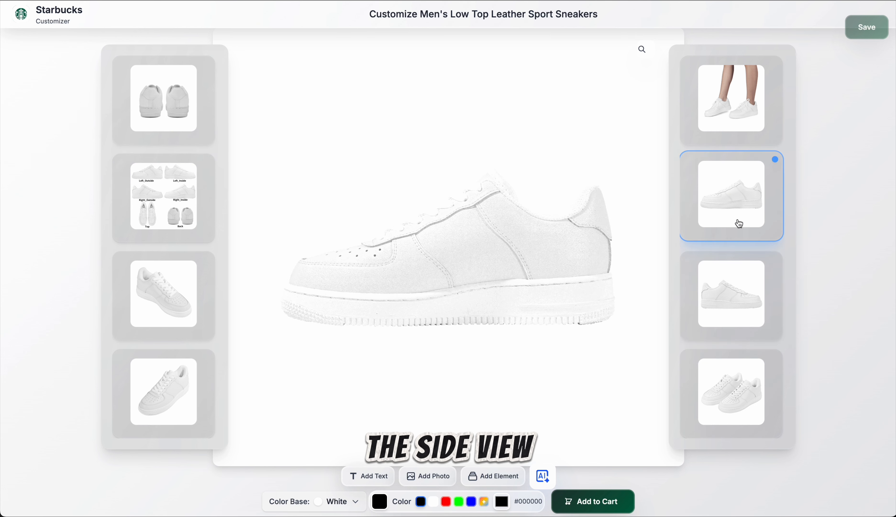
left_click(167, 306)
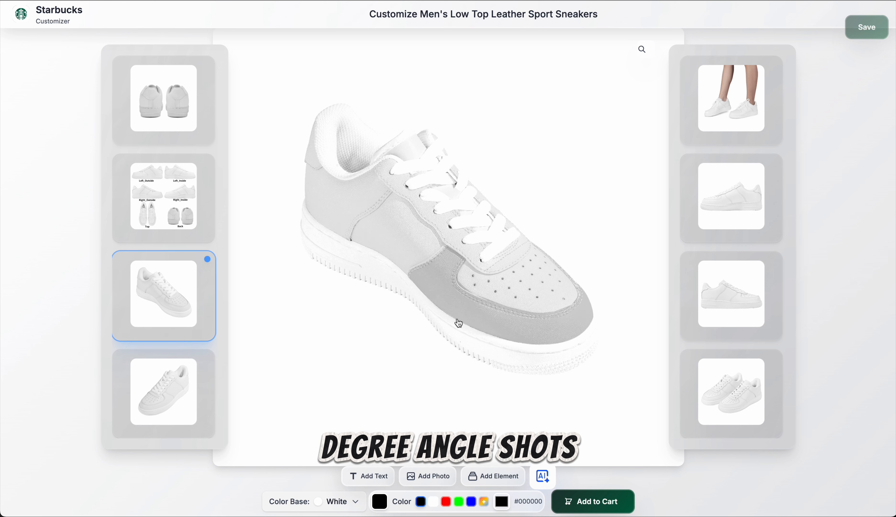
left_click(166, 391)
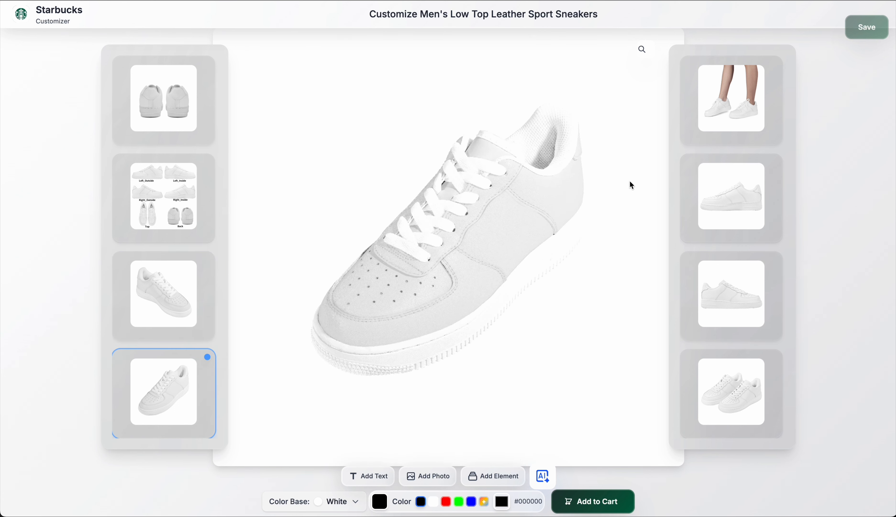
left_click(729, 134)
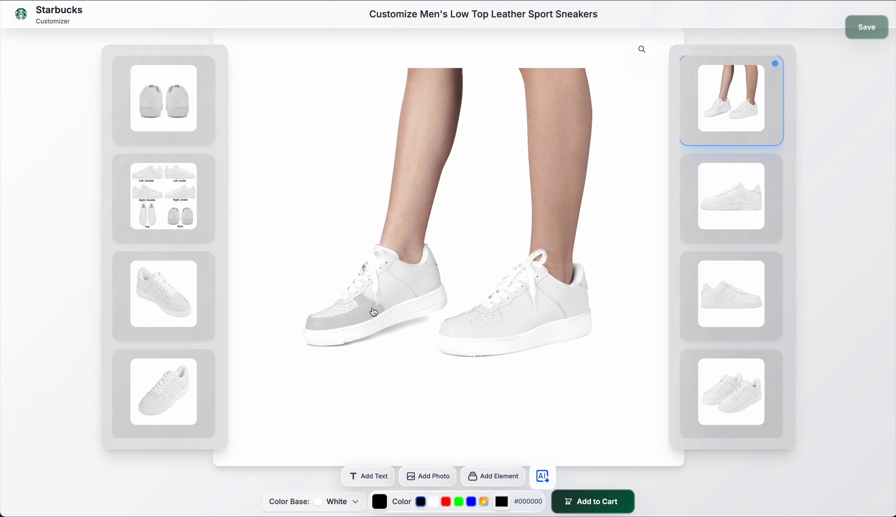
Step: Highlight the "SECTION 4 — SAVE BEHAVIOR (MERCHANT VS CUSTOMER)" heading in the Untitled 3 notes and return to the customizer
left_click(0, 241)
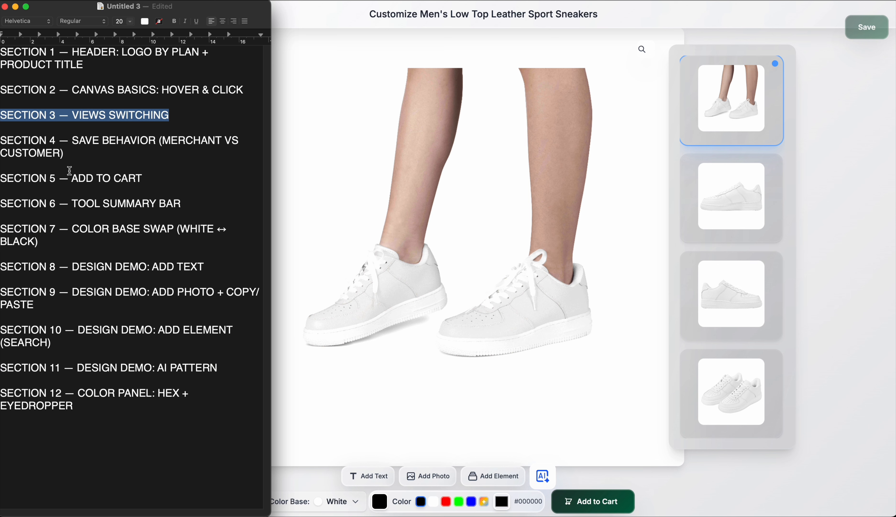
left_click_drag(70, 171, 2, 142)
left_click(475, 63)
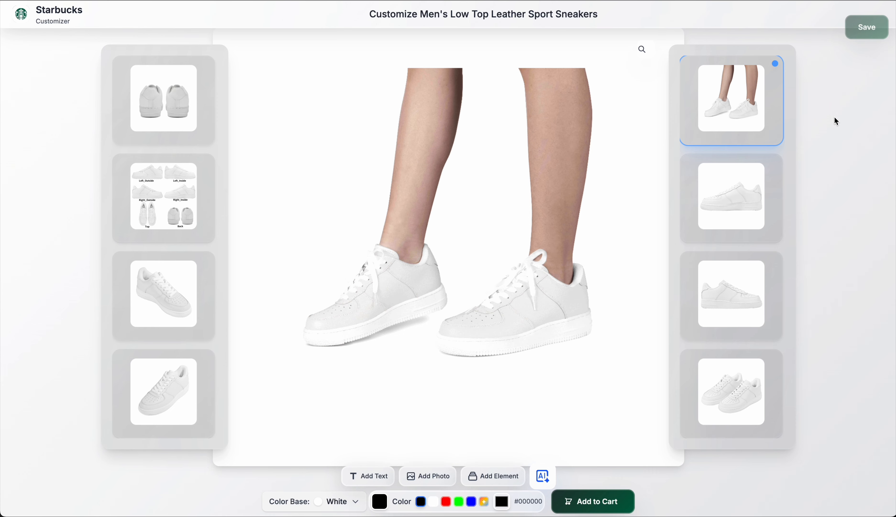
Step: Mark text in the "SECTION 5 — ADD TO CART" heading of the Untitled 3 notes and return to the customizer
left_click(0, 238)
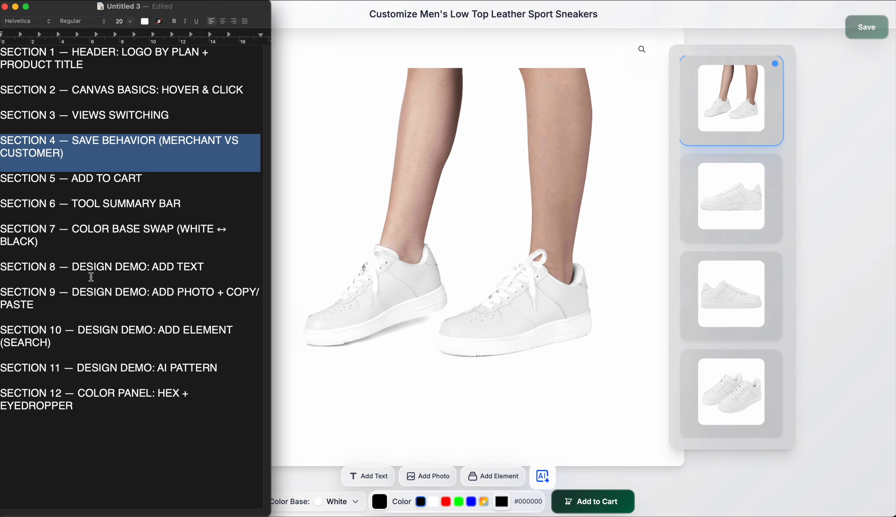
triple_click(32, 184)
double_click(102, 178)
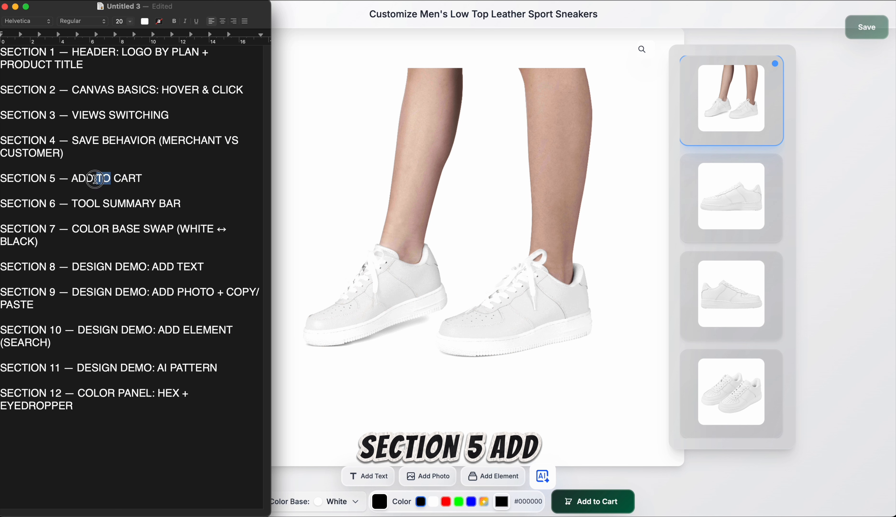
left_click(334, 28)
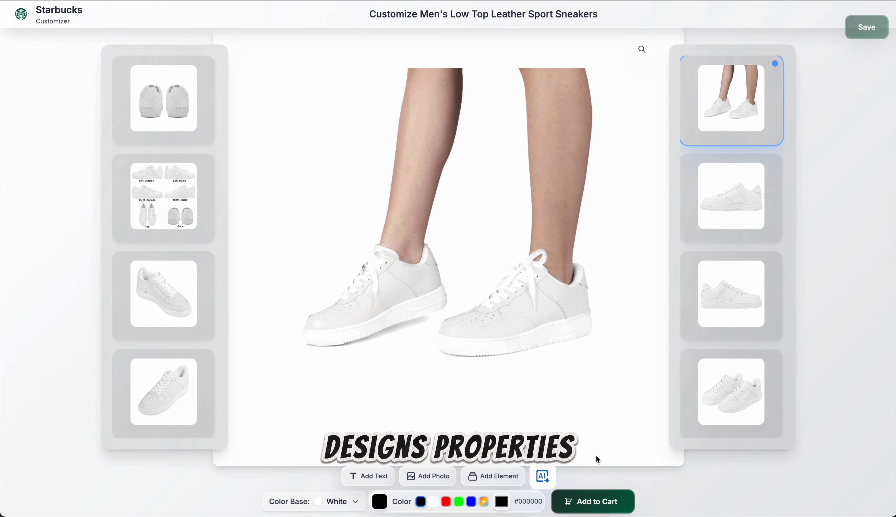
Step: Highlight the "SECTION 6 — TOOL SUMMARY BAR" heading in the Untitled 3 notes and return to the customizer
left_click(0, 346)
left_click_drag(2, 206, 181, 210)
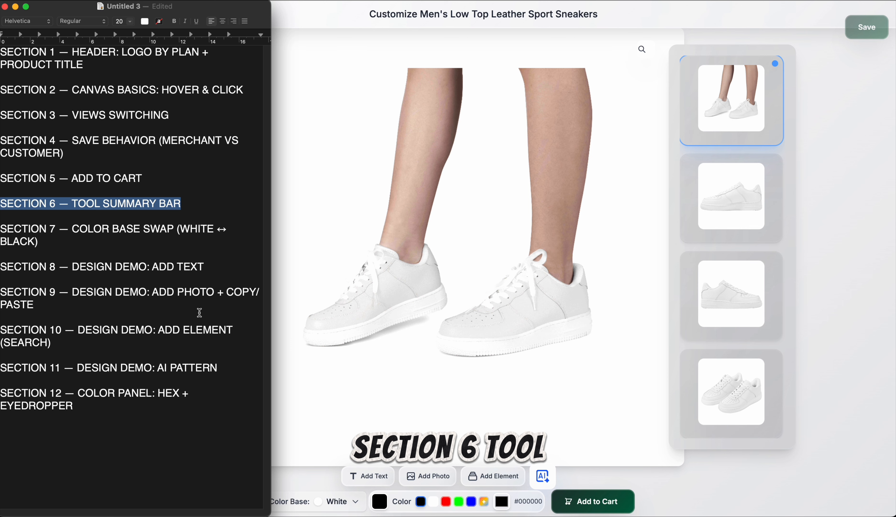
left_click(739, 477)
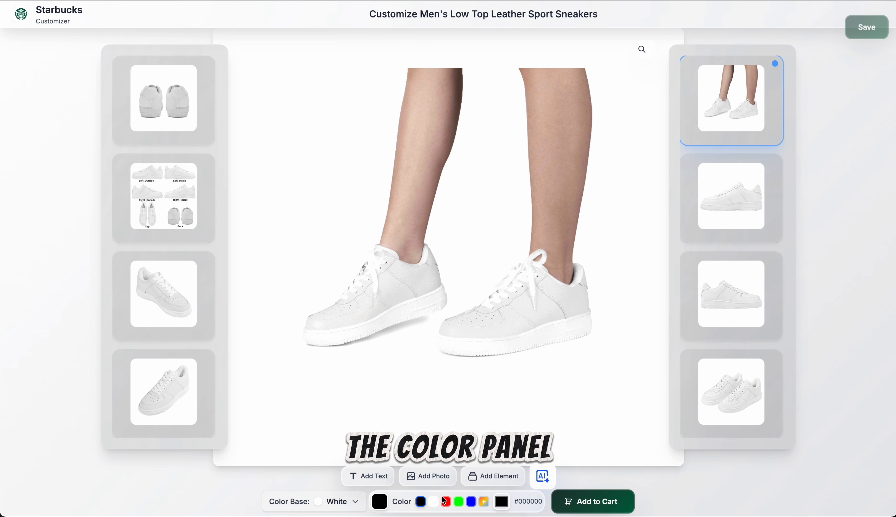
Step: Highlight the "SECTION 7 — COLOR BASE SWAP" heading in the Untitled 3 notes and return to the customizer
left_click(1, 407)
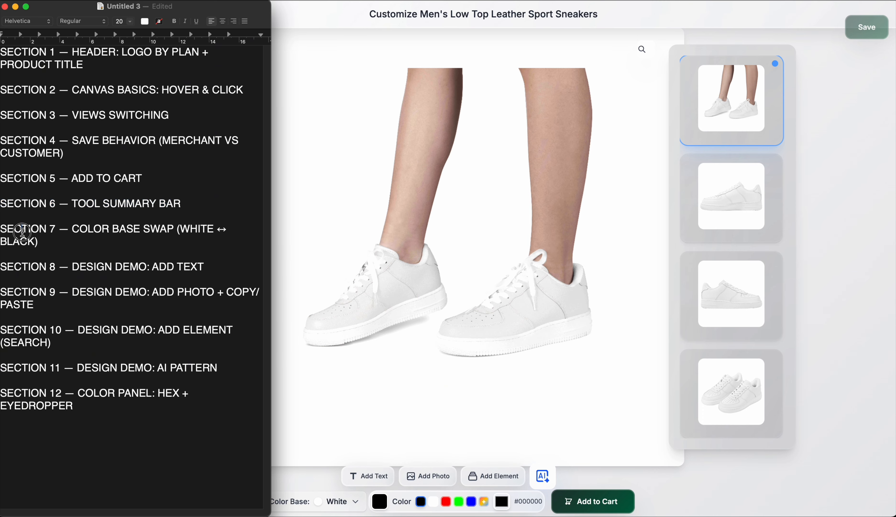
left_click_drag(1, 230, 38, 243)
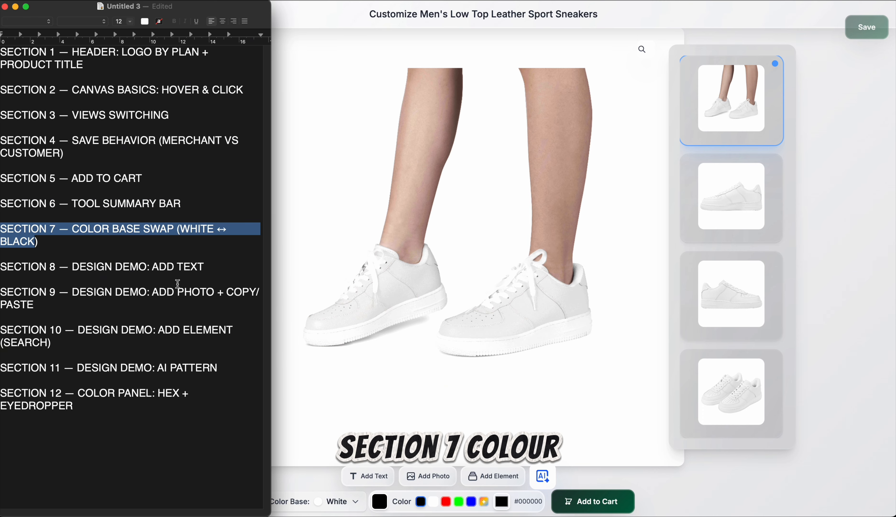
left_click(750, 500)
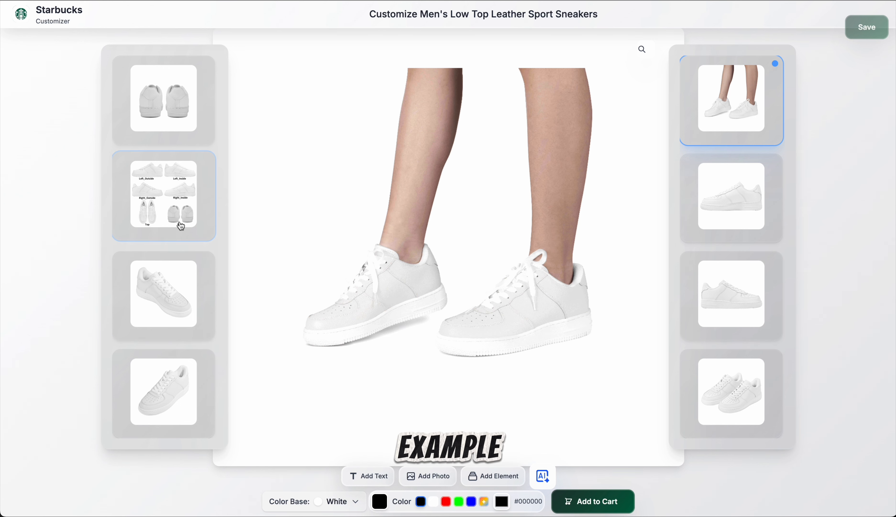
Step: Show the six-view layout and set the sneaker's color base to Black
left_click(180, 226)
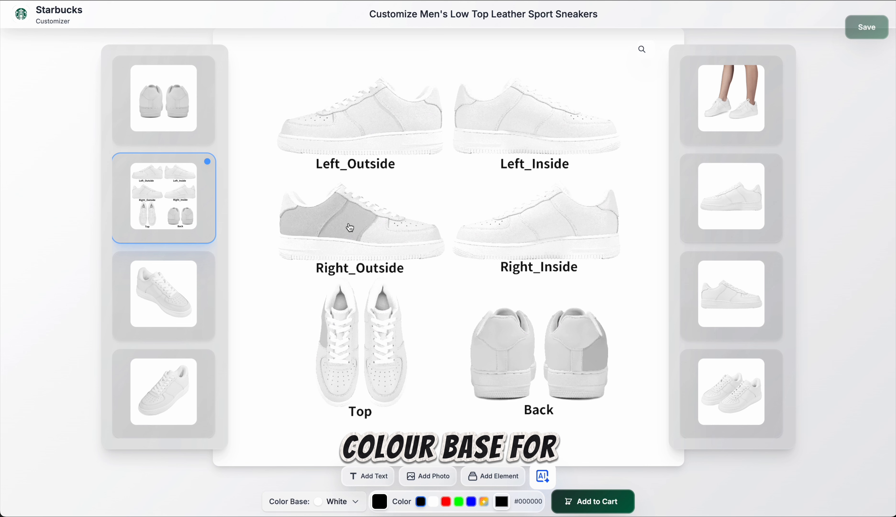
left_click(349, 498)
left_click(312, 450)
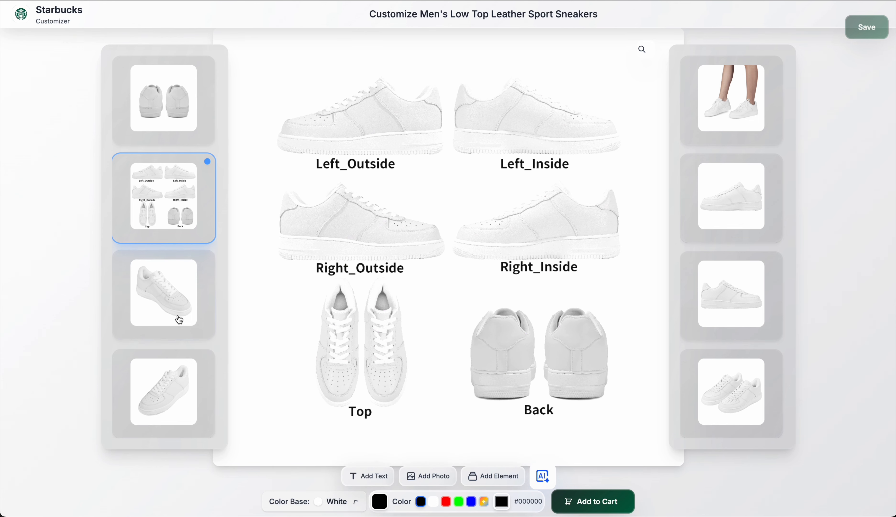
Step: Inspect the recolored sneakers in the back and angled views, and consult the Untitled 3 notes for the next section
left_click(182, 124)
left_click(176, 283)
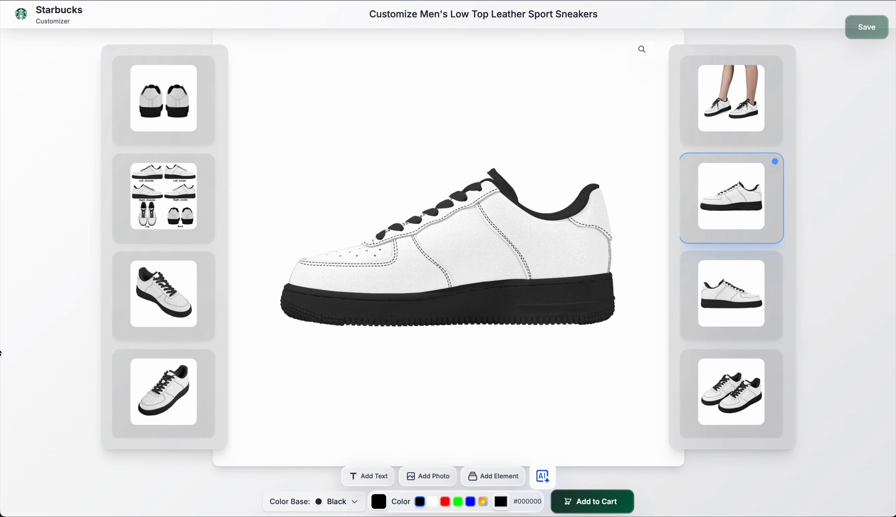
left_click(0, 353)
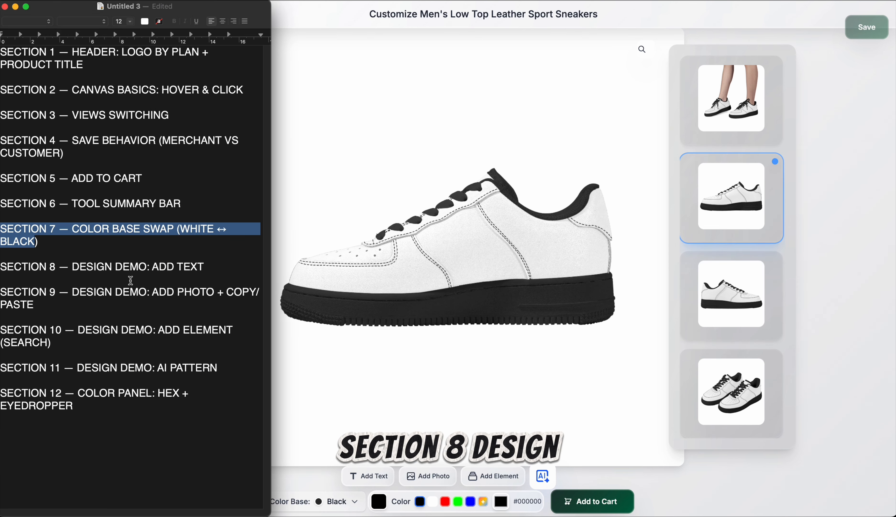
left_click(836, 286)
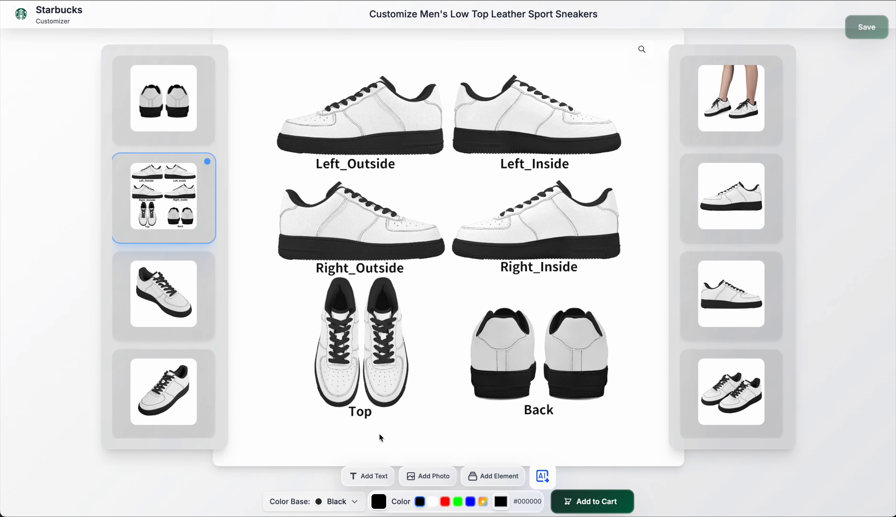
Step: Add a text element reading "Biypod" to the sneaker's Left_Inside panel
left_click(370, 476)
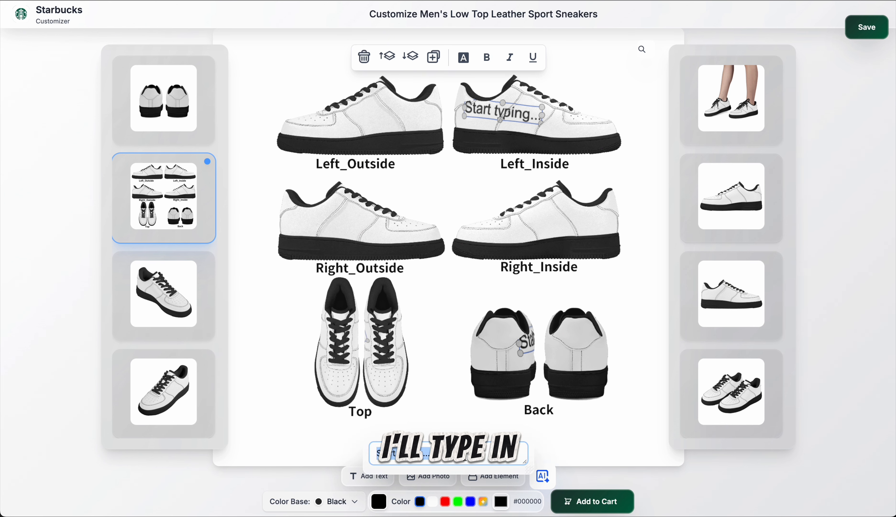
type("Biypod")
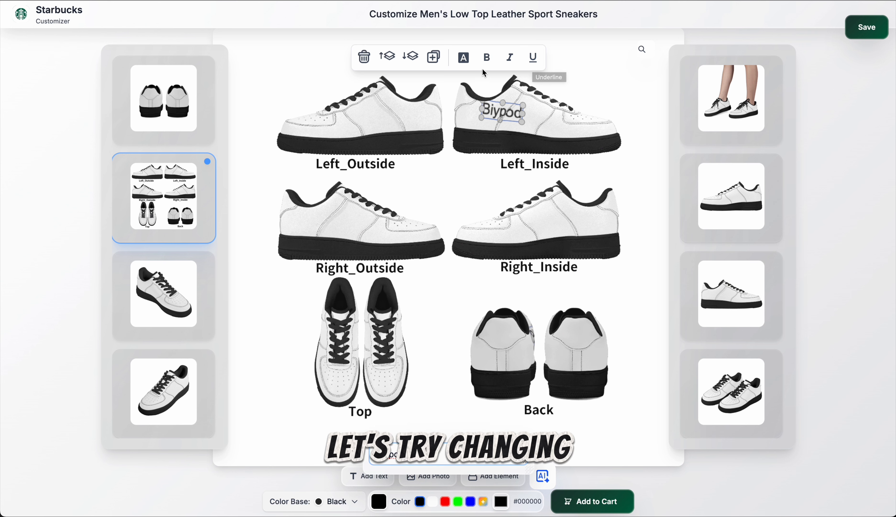
Step: Format the "Biypod" text with a serif font in bold italic
left_click(467, 62)
left_click(516, 118)
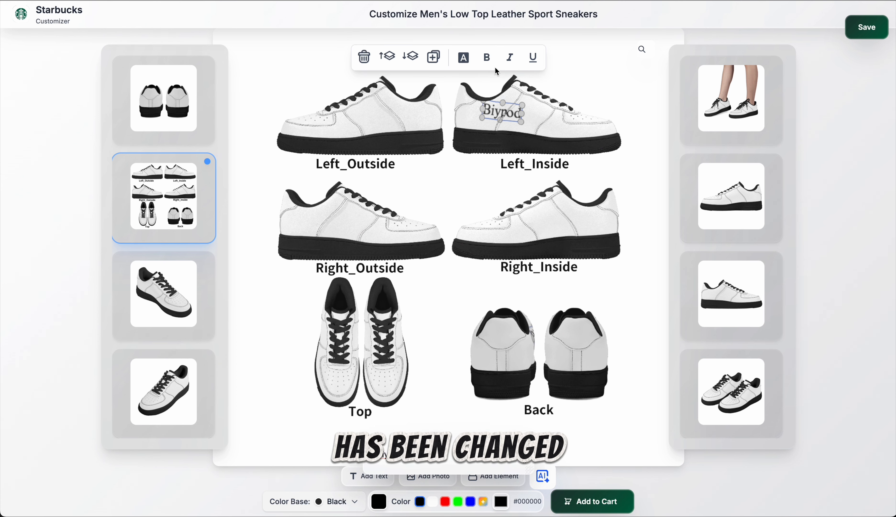
left_click(488, 61)
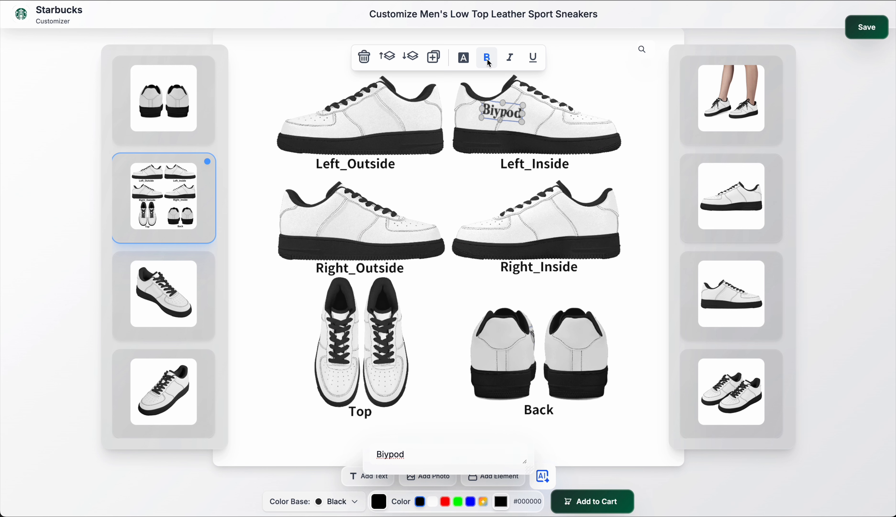
left_click(510, 61)
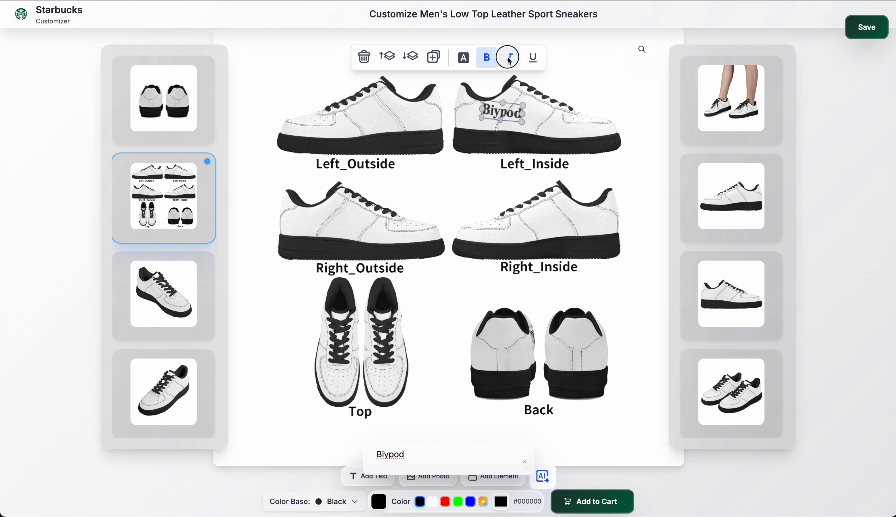
Step: Underline the "Biypod" text, then enlarge, rotate and reposition it to slant across the Left_Inside panel beside the laces
left_click(533, 60)
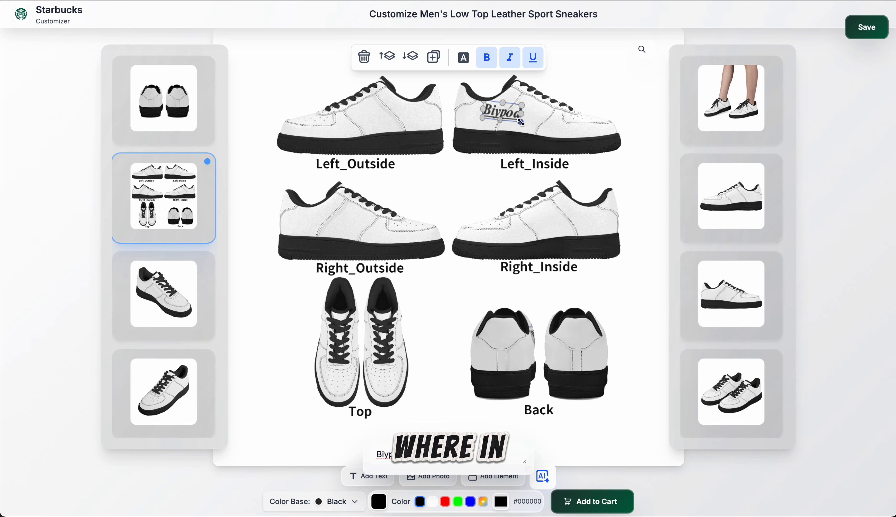
mouse_move(526, 125)
left_mouse_down()
mouse_move(518, 117)
mouse_move(532, 129)
mouse_move(523, 121)
left_mouse_up()
mouse_move(509, 114)
left_mouse_down()
mouse_move(521, 100)
mouse_move(495, 126)
left_mouse_up()
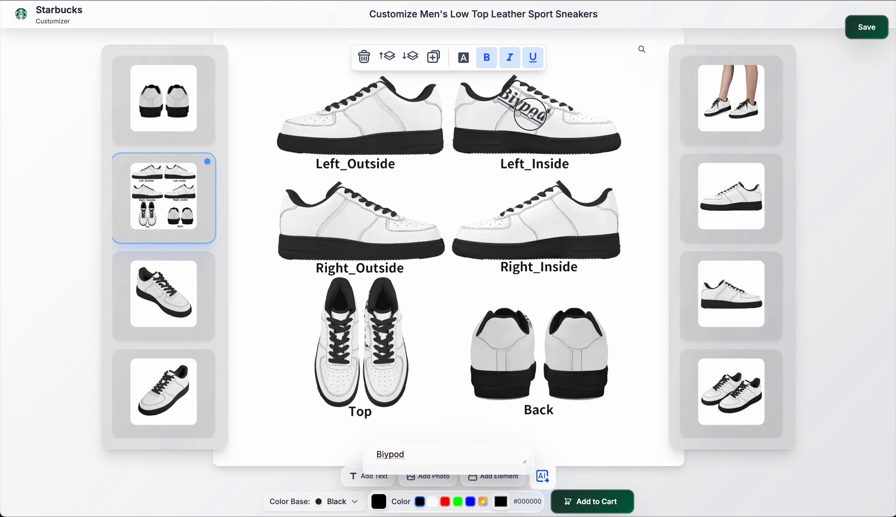
left_click_drag(531, 114, 530, 113)
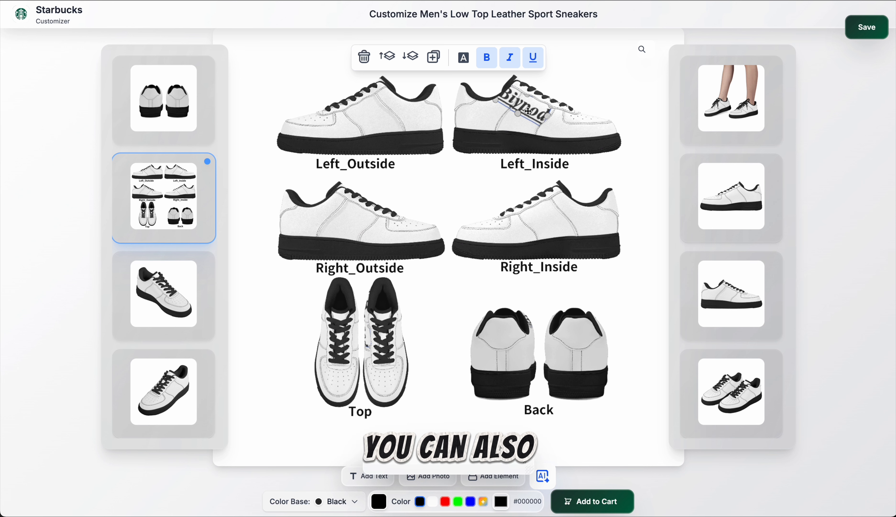
Step: Duplicate the "Biypod" text on the Left_Inside panel and color the copy green (#00ff00)
left_click(435, 60)
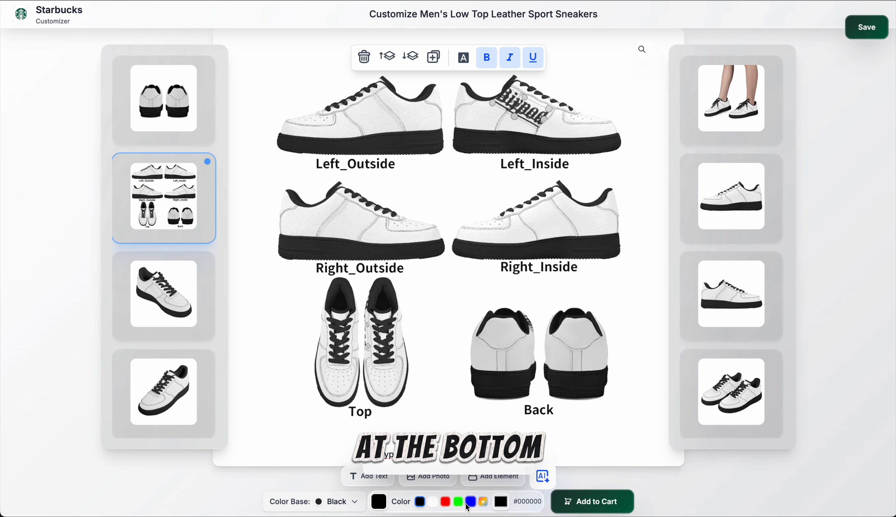
left_click(459, 502)
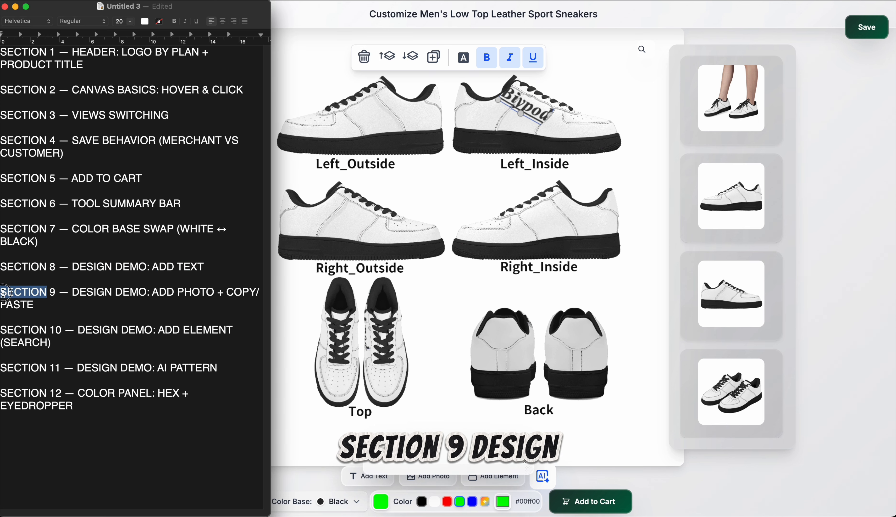
Step: Highlight Section 9 on adding photos and copy/paste in the Untitled 3 notes, and return to the customizer with the text deselected
left_click_drag(47, 298, 44, 308)
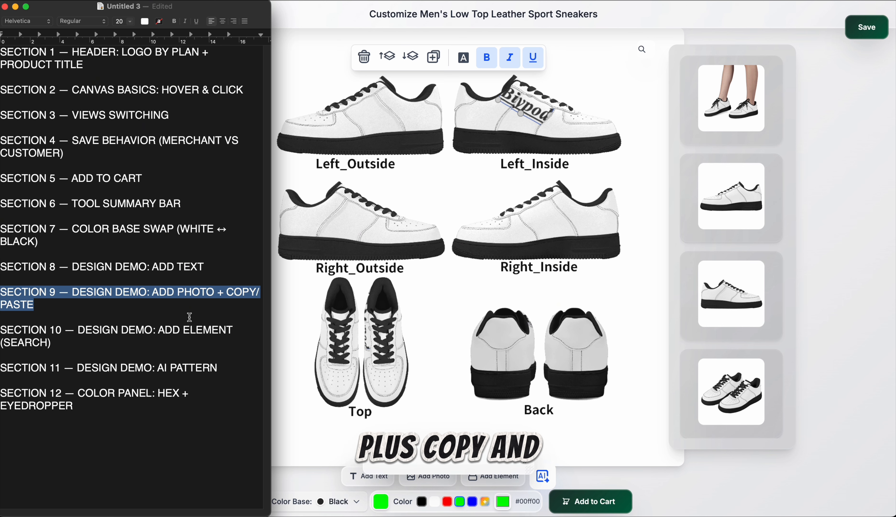
left_click(849, 249)
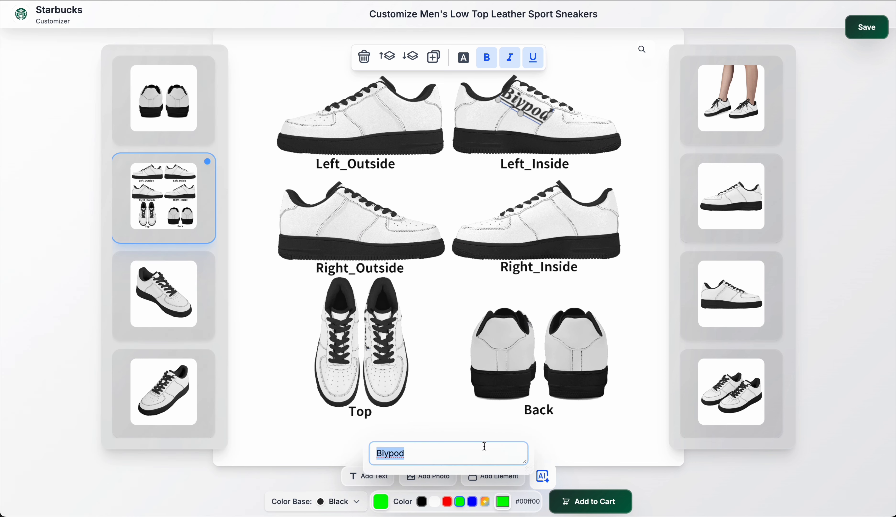
left_click(585, 436)
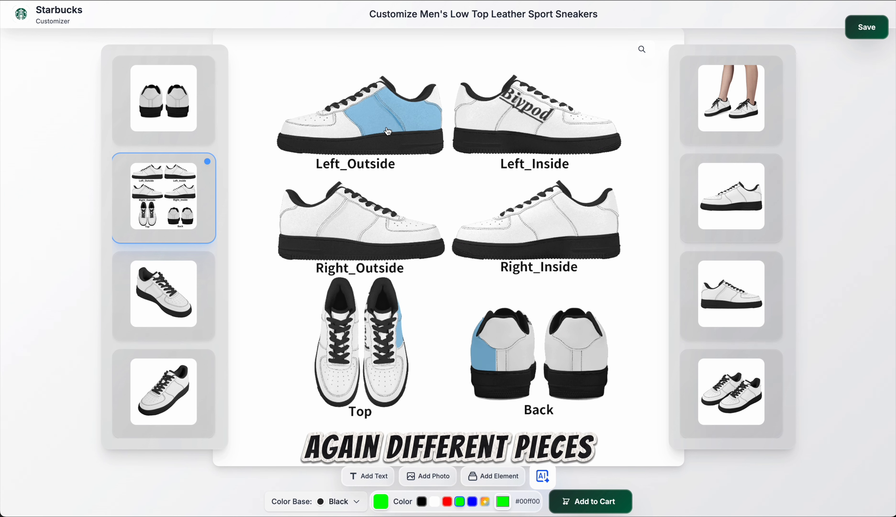
Step: Add the hd-dogecoin-dog PNG from Downloads to the Left_Outside panel, scaled down and positioned near the sole
left_click(428, 476)
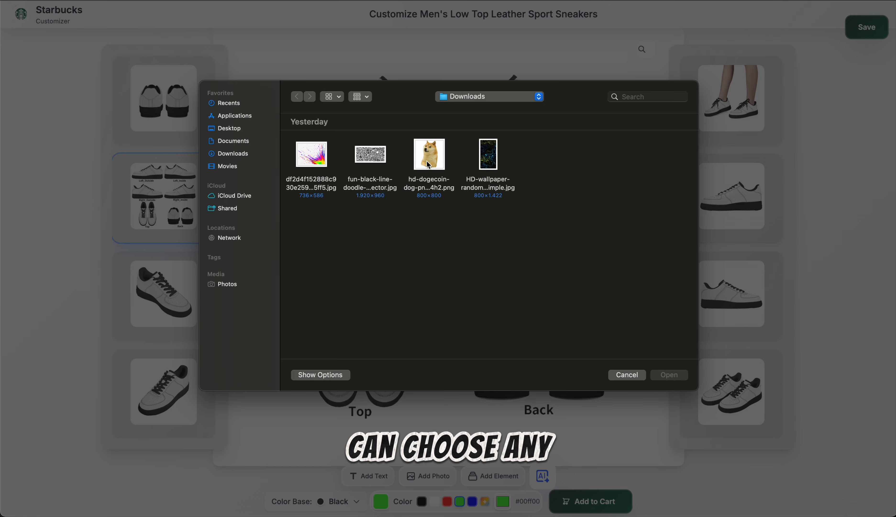
double_click(433, 155)
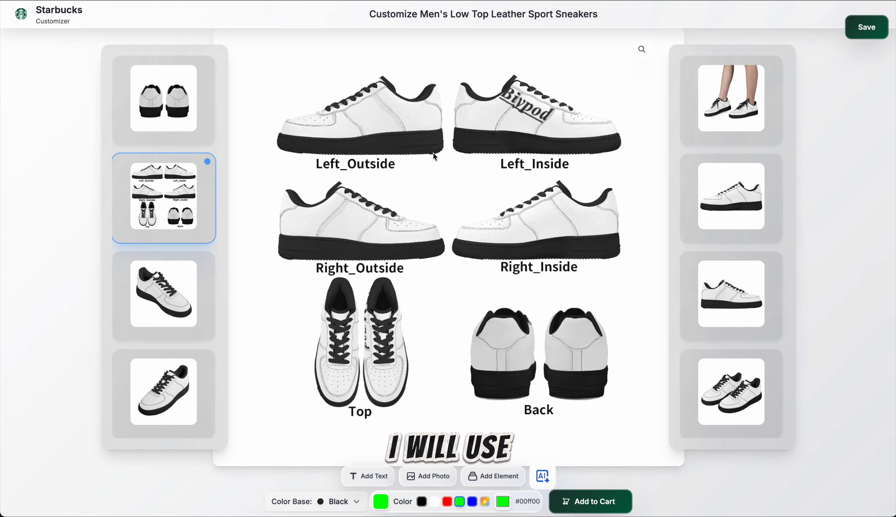
left_click_drag(398, 101, 388, 122)
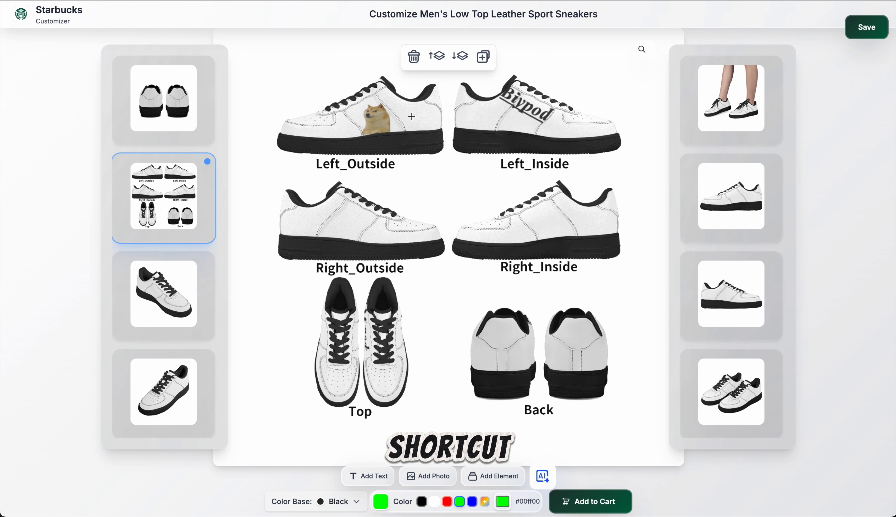
Step: Copy the dog photo from the Left_Outside panel and paste it onto the Right_Inside panel
left_click(382, 119)
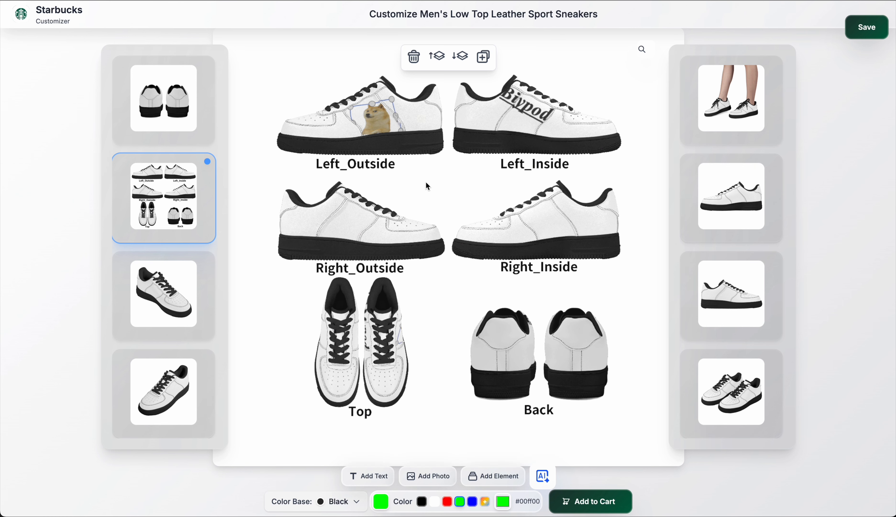
key("super+c")
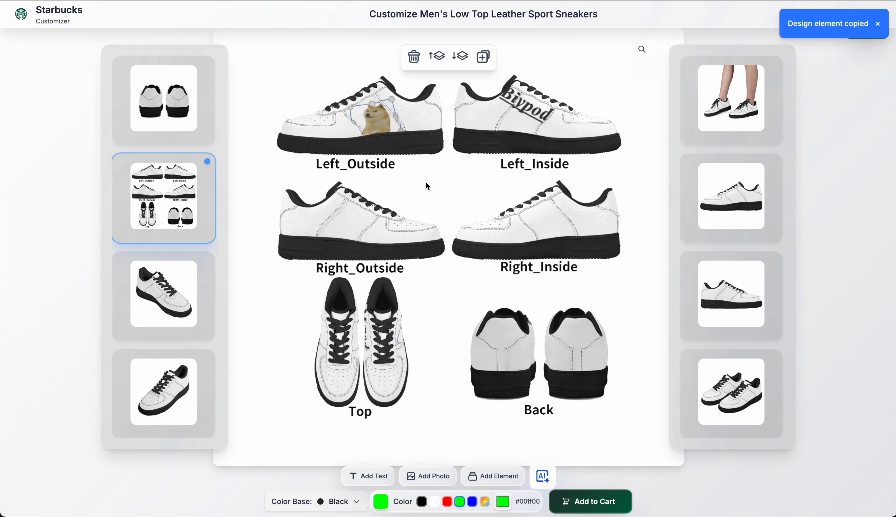
left_click(569, 225)
key("super+v")
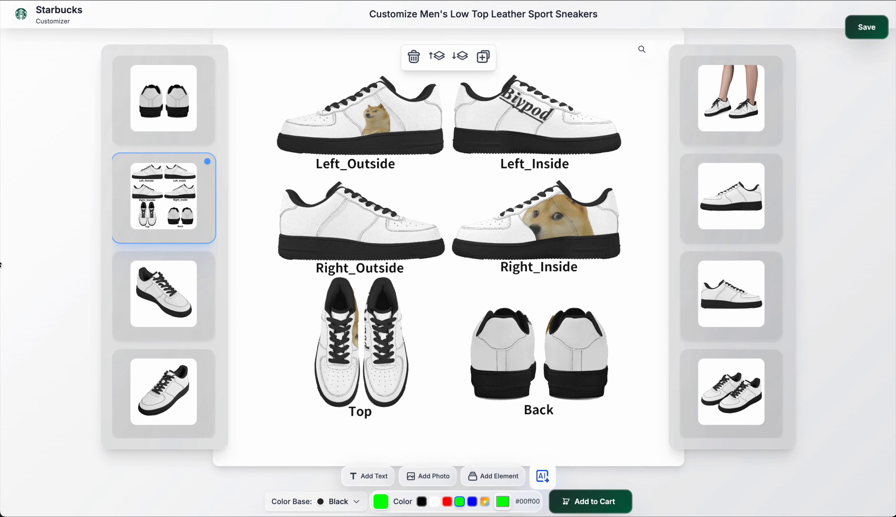
Step: Highlight Section 10 on adding elements in the Untitled 3 notes and return to the customizer
left_click(0, 263)
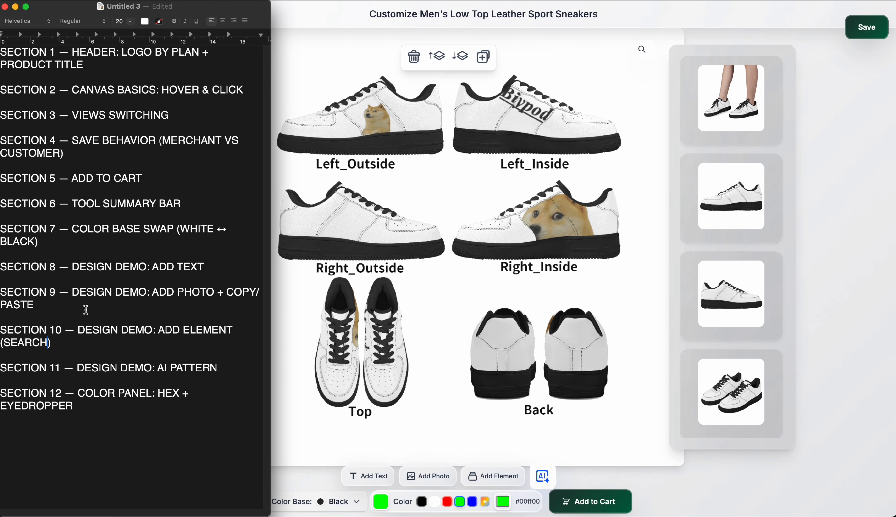
left_click_drag(20, 328, 46, 342)
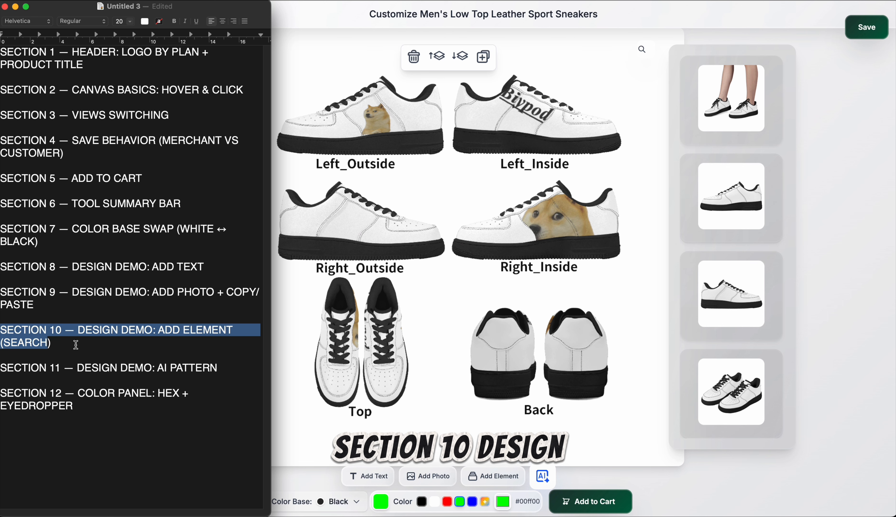
left_click(297, 393)
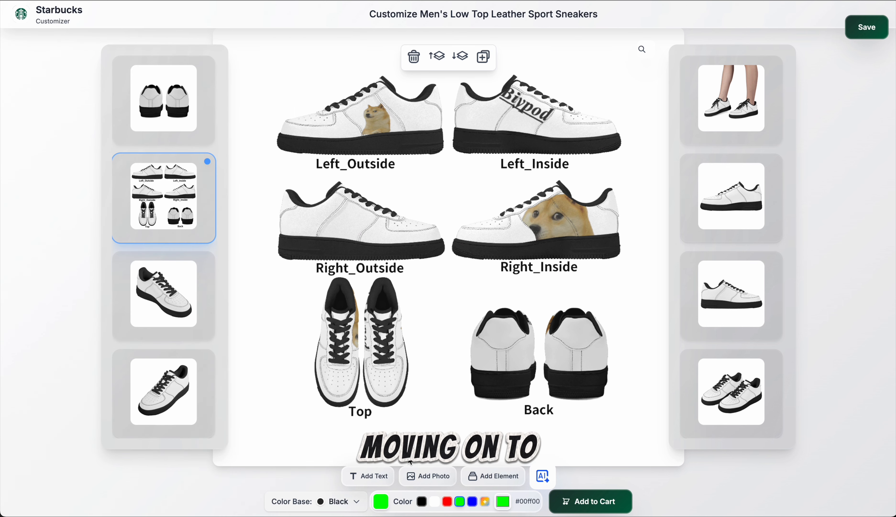
Step: Browse the Add Element library across the All, Vector and Photo categories
left_click(505, 476)
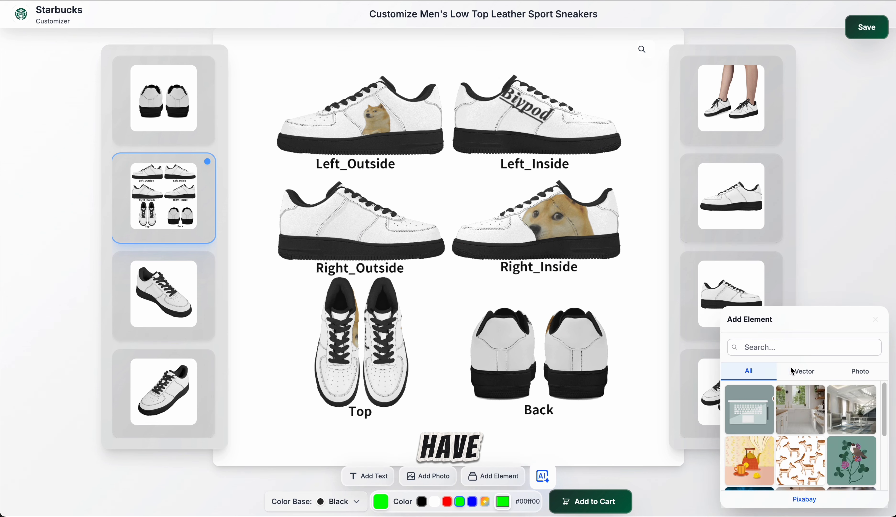
scroll(814, 423, "down", 3)
scroll(814, 423, "up", 5)
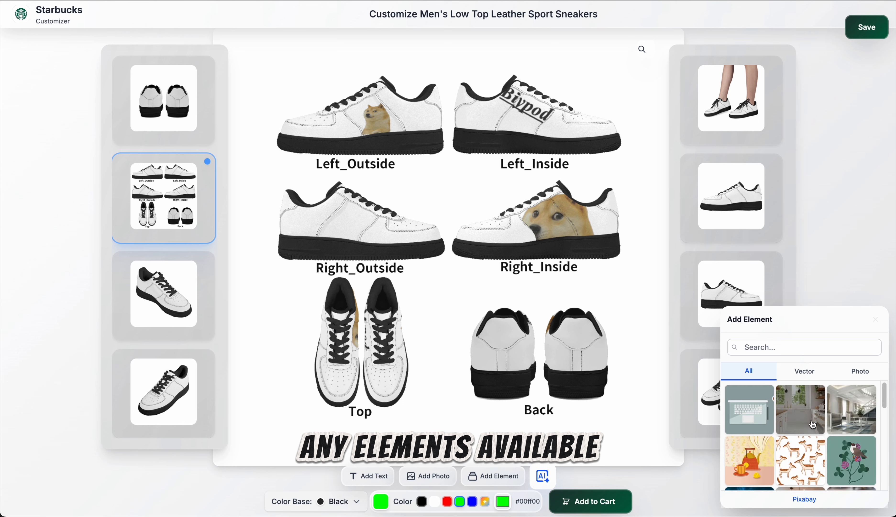
left_click(806, 376)
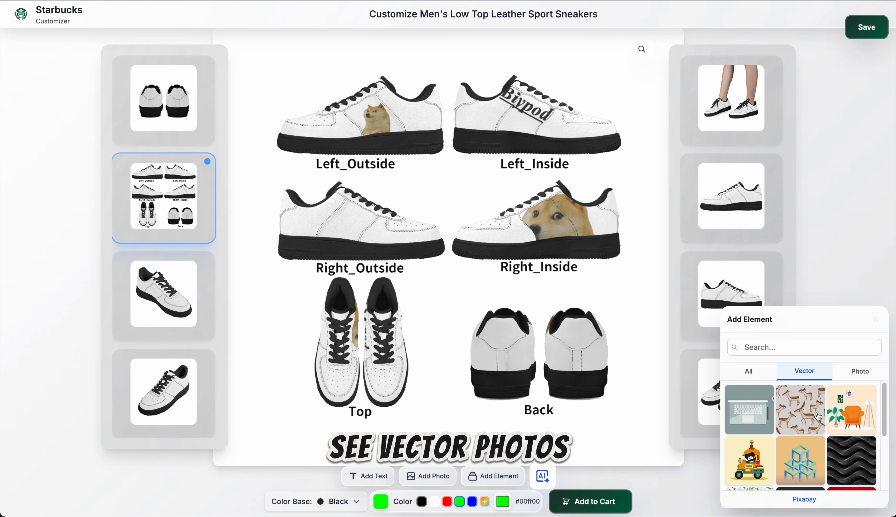
left_click(857, 373)
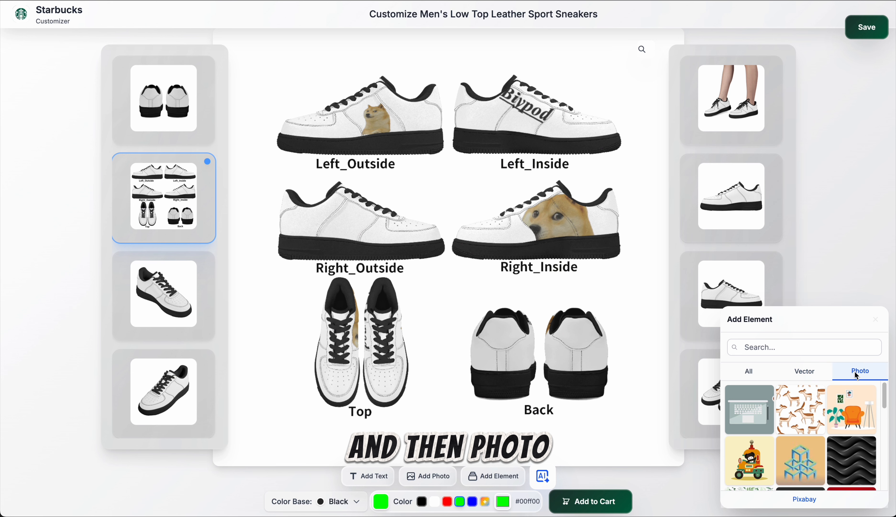
scroll(845, 421, "down", 3)
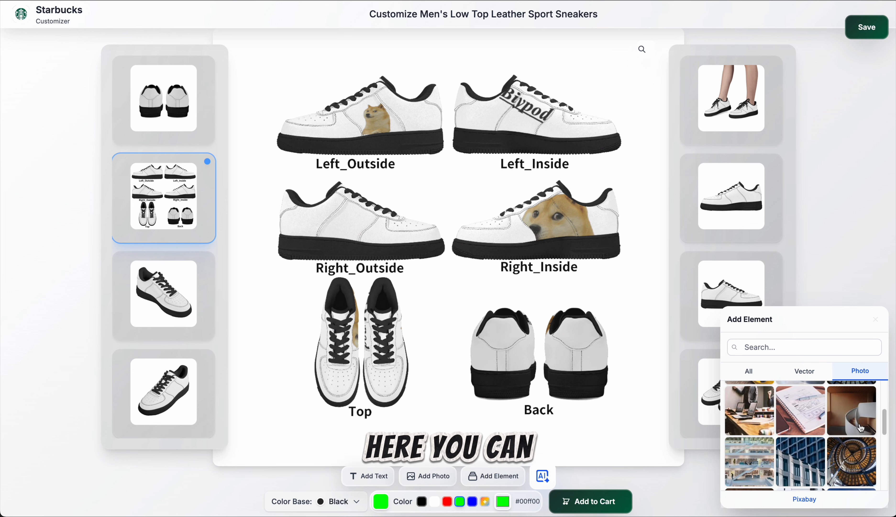
scroll(861, 428, "up", 3)
Step: Search the photo elements for "cute dogs" and apply the close-up of the brown dog's eyes to the Right_Outside panel
left_click(791, 350)
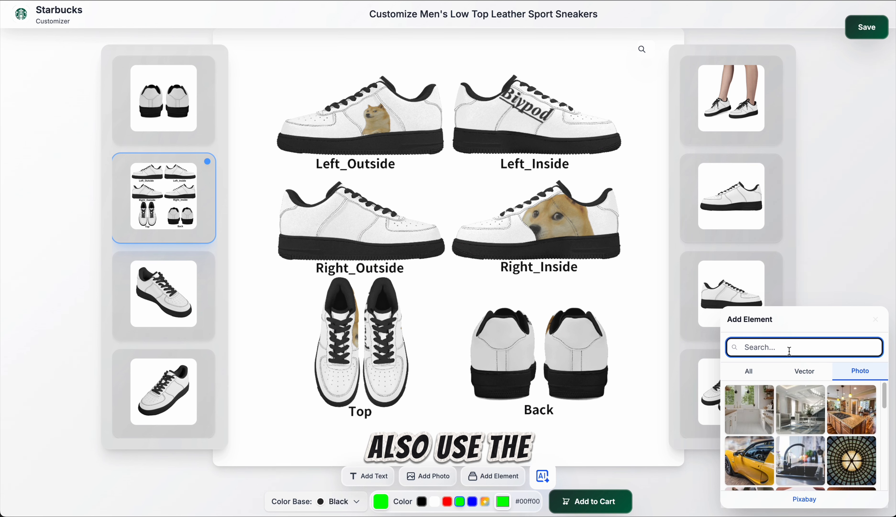
type("cute dogs")
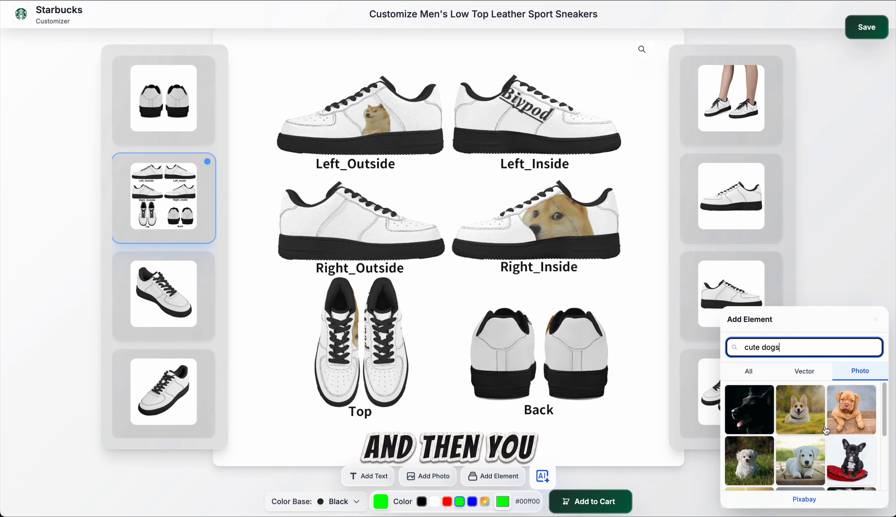
scroll(826, 464, "down", 3)
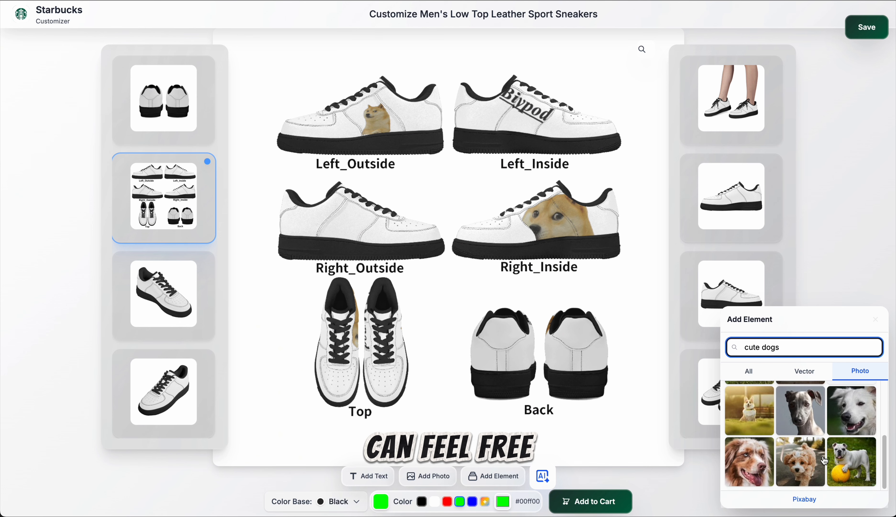
scroll(834, 463, "down", 1)
scroll(849, 466, "down", 1)
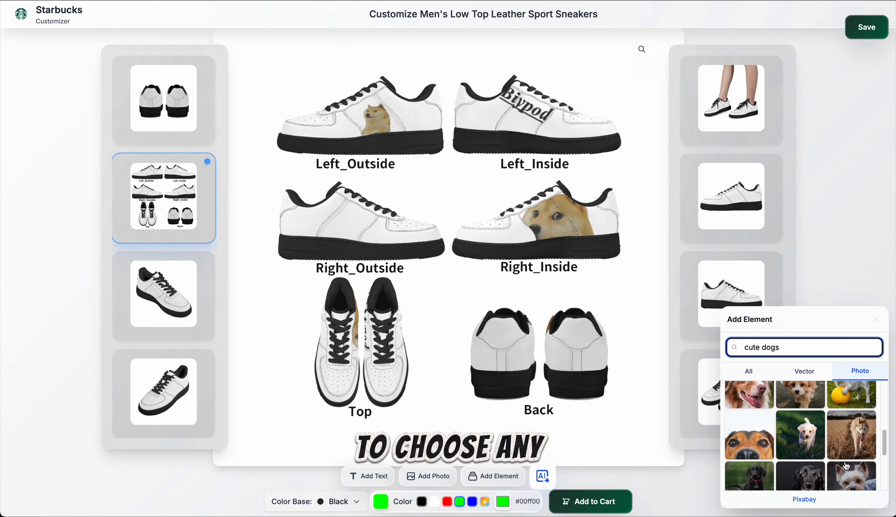
left_click(752, 434)
left_click(336, 233)
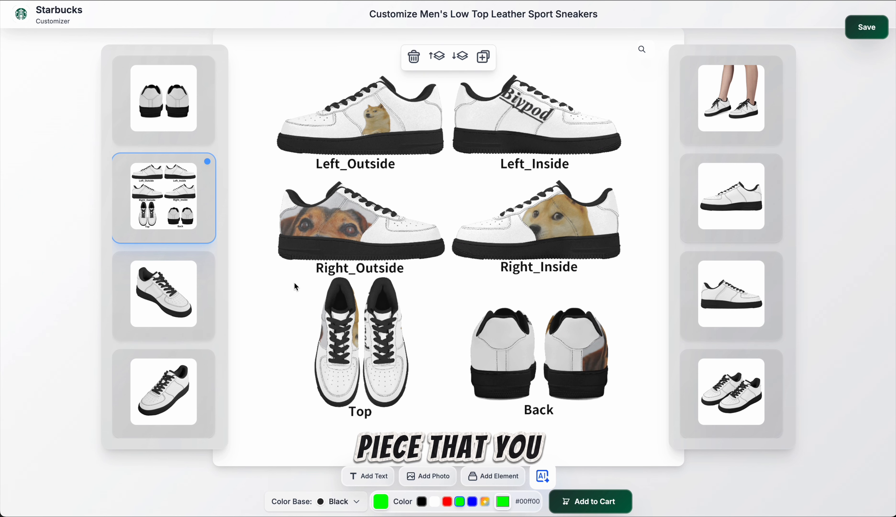
Step: Highlight Section 11 on AI patterns in the Untitled 3 notes, and generate an AI image in the customizer from the prompt "cute dogs"
left_click_drag(1, 368, 218, 369)
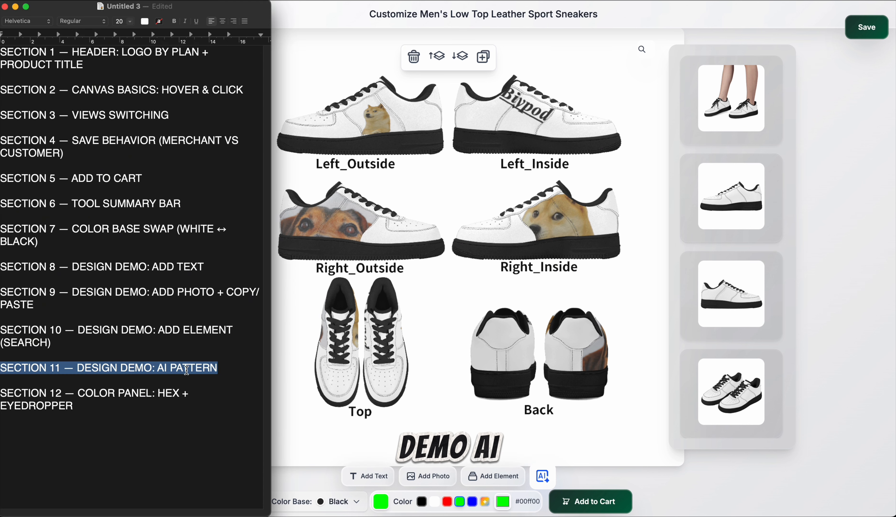
left_click(294, 384)
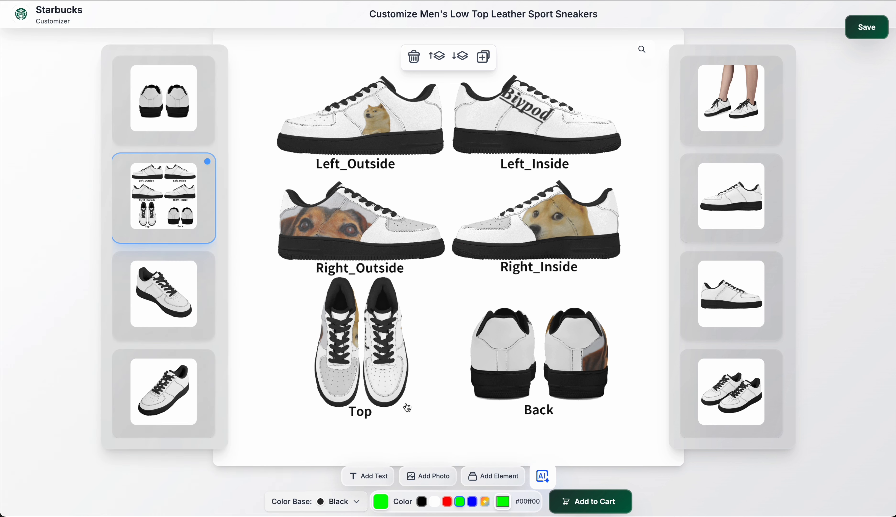
left_click(543, 476)
left_click(544, 475)
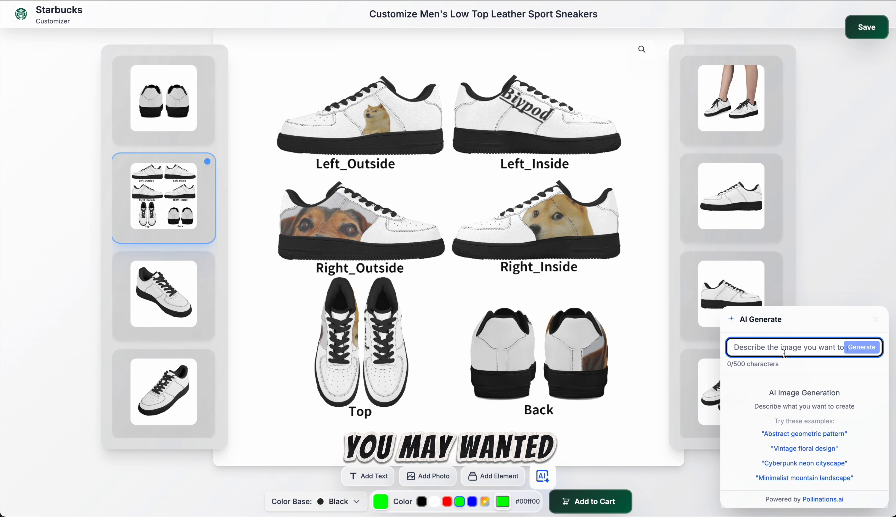
type("cu")
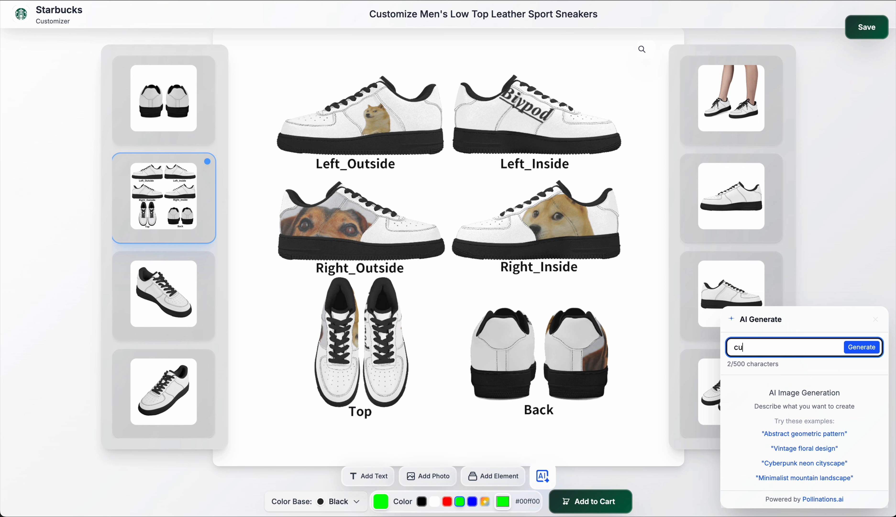
type("te dogs")
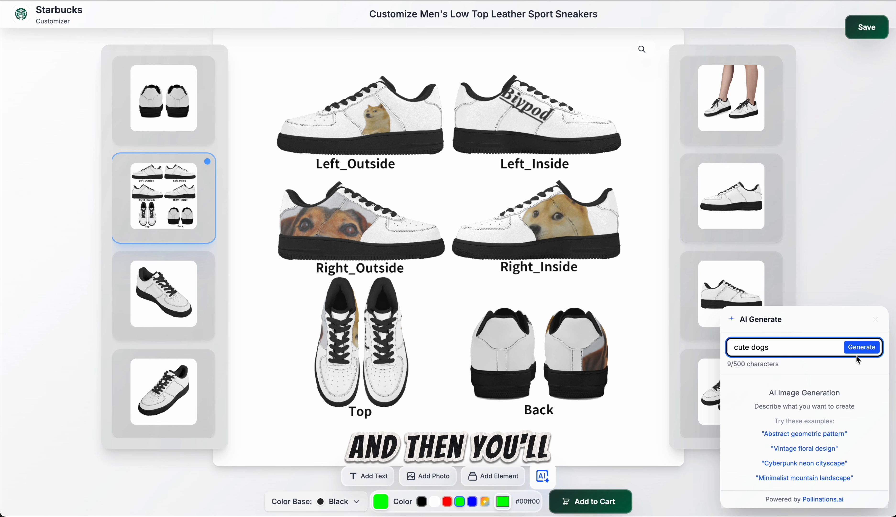
left_click(862, 347)
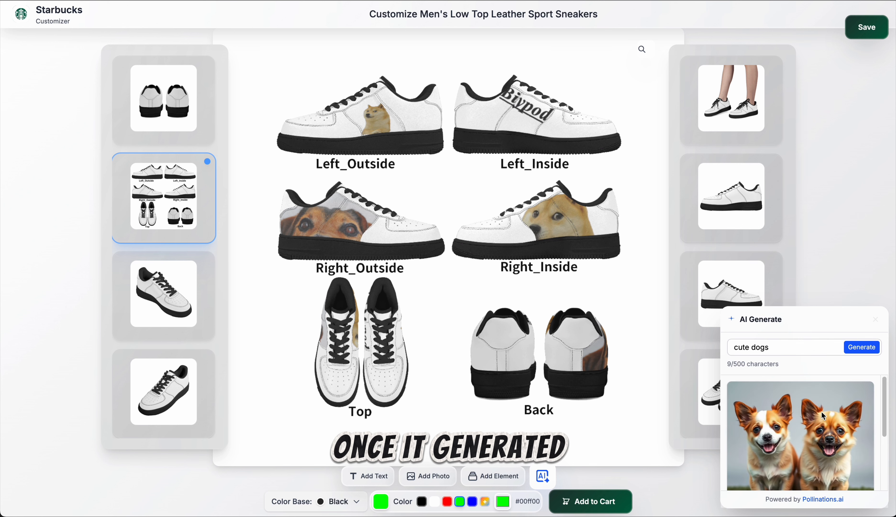
Step: Apply the generated "cute dogs" image to the left shoe's toe panel in the Top view
scroll(826, 416, "down", 3)
left_click(784, 478)
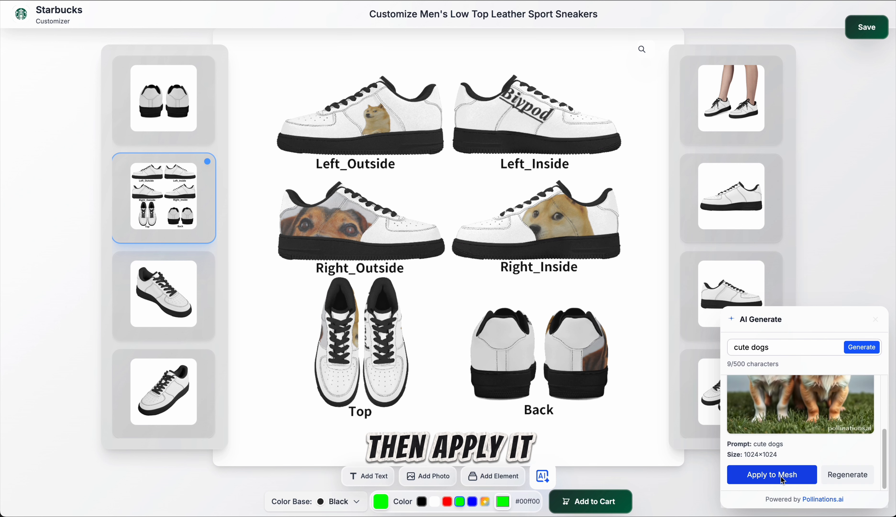
left_click(391, 383)
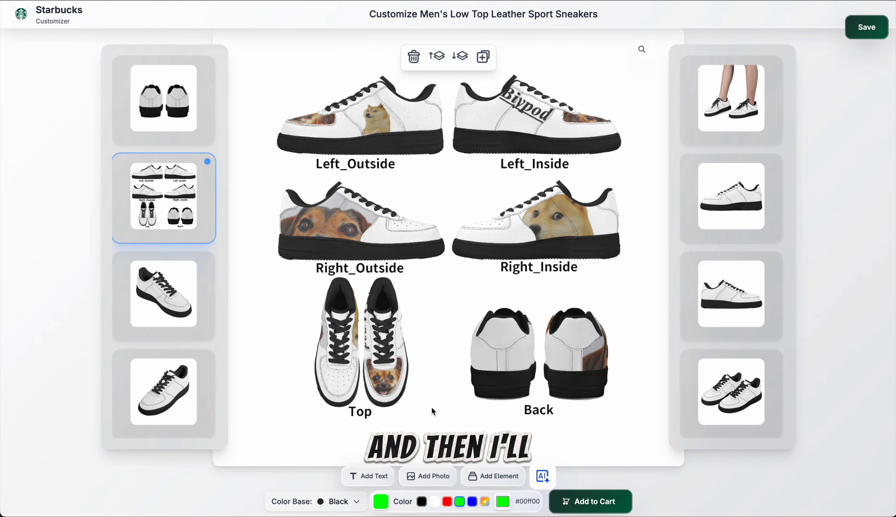
Step: Copy the AI-generated dog image onto the other shoe's toe panel in the Top view and shift it slightly to center it
key("ctrl+c")
left_click(346, 383)
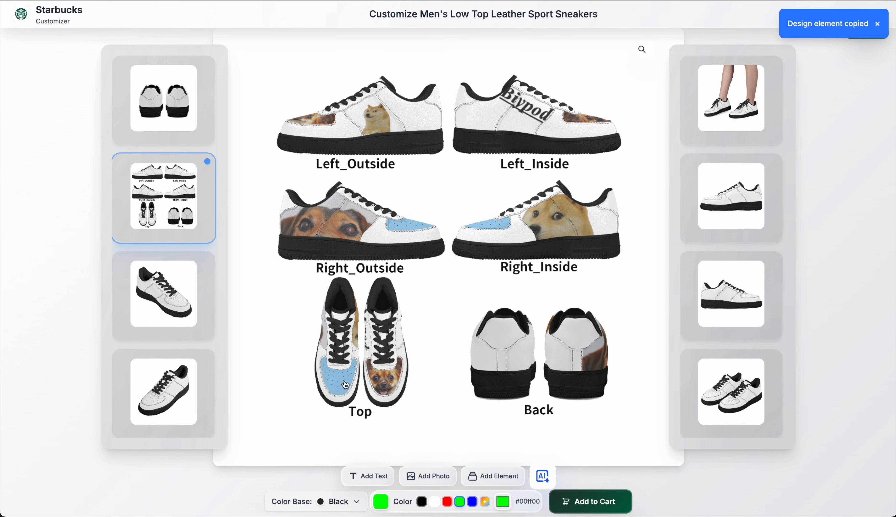
key("ctrl+v")
left_click_drag(346, 383, 339, 384)
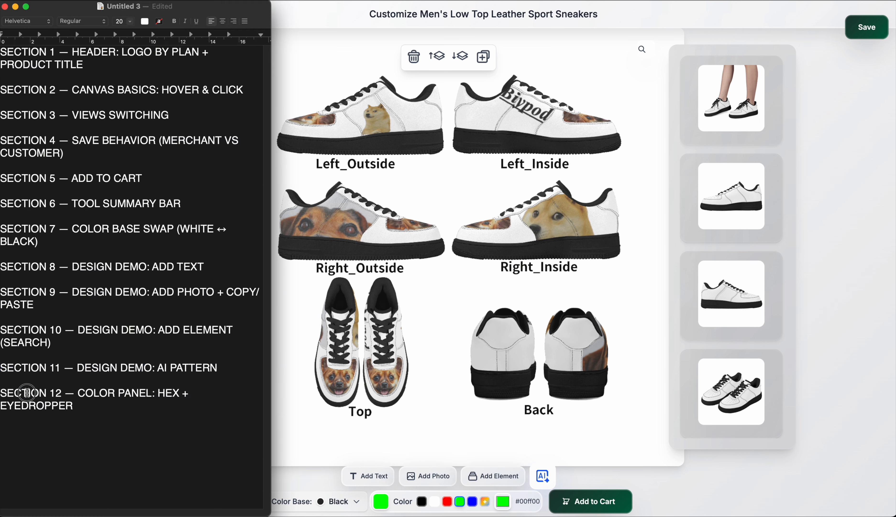
Step: Highlight Section 12 on the color panel, HEX and eyedropper, in the Untitled 3 notes and return to the customizer
double_click(27, 392)
left_click_drag(27, 393, 53, 407)
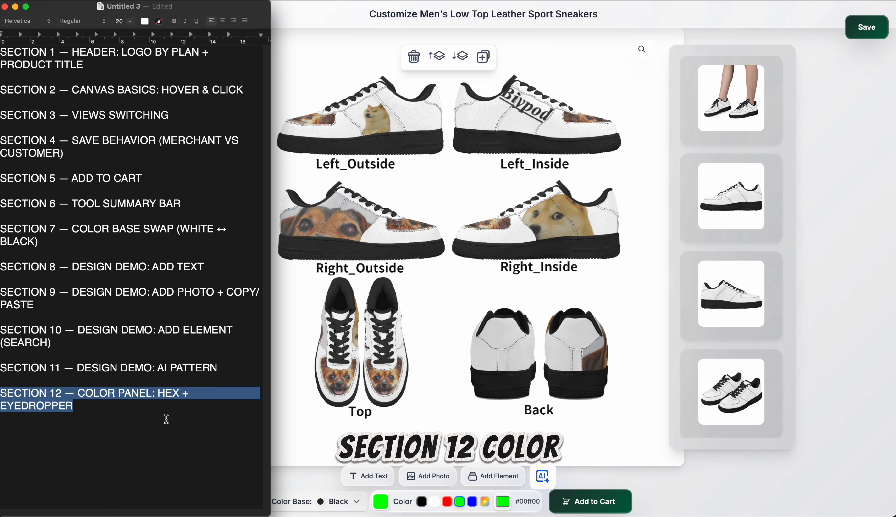
left_click(300, 425)
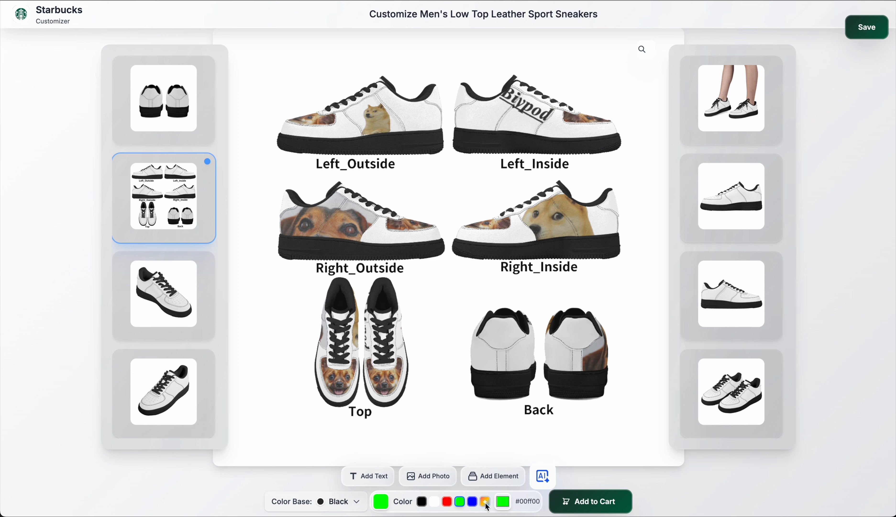
Step: Try the preset blue and red on the heel panels, and set their color to hex #155dfc
left_click(472, 503)
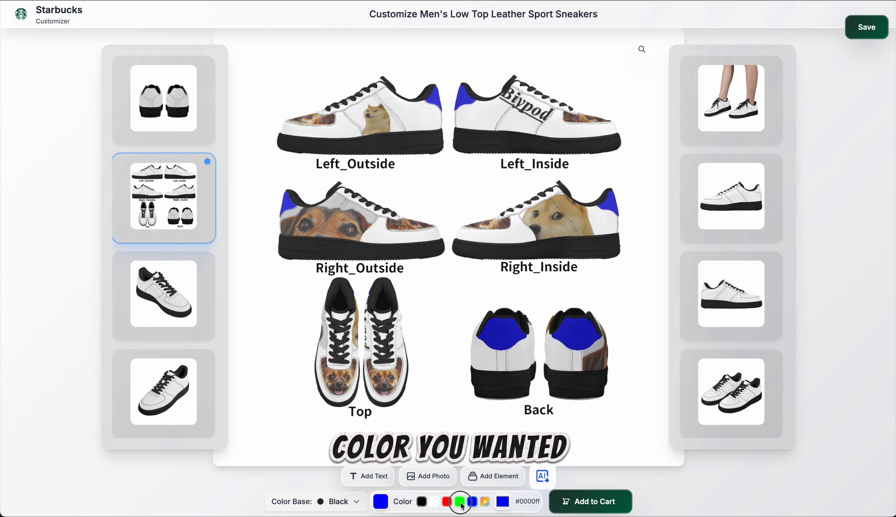
left_click(447, 502)
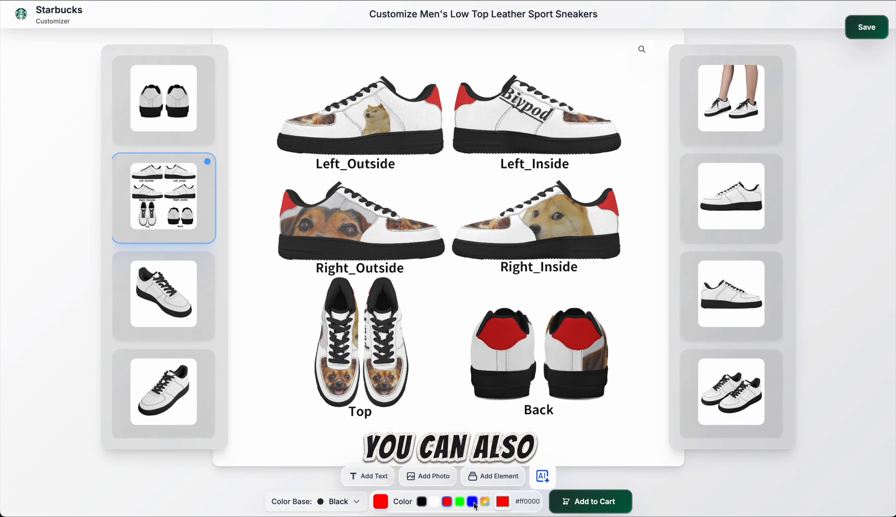
left_click(502, 501)
left_click(600, 483)
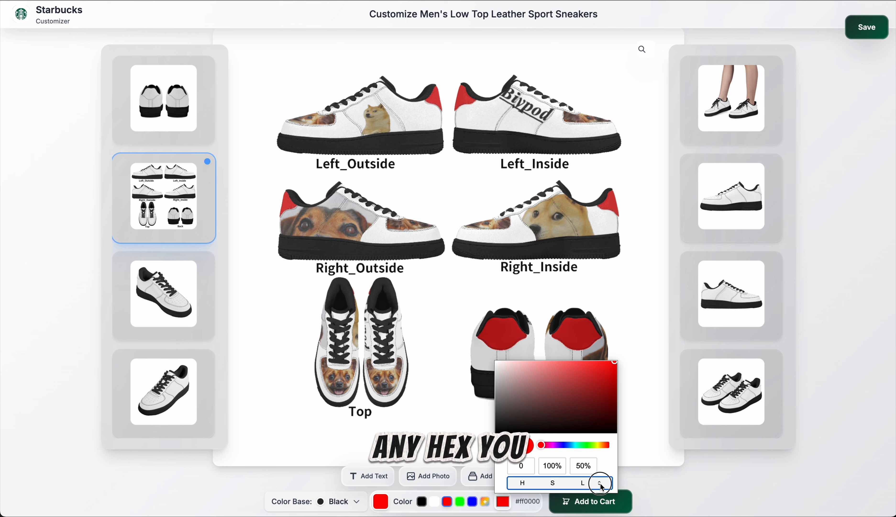
left_click(600, 484)
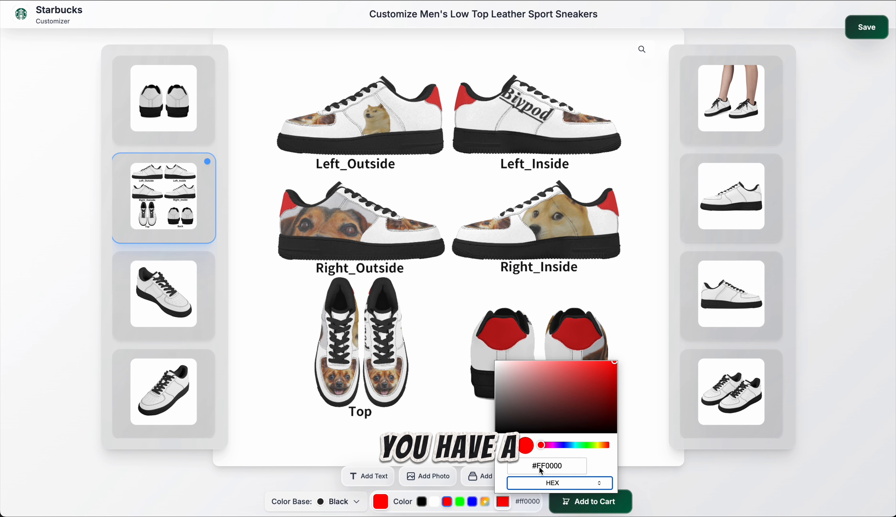
left_click_drag(533, 465, 568, 465)
left_click(553, 466)
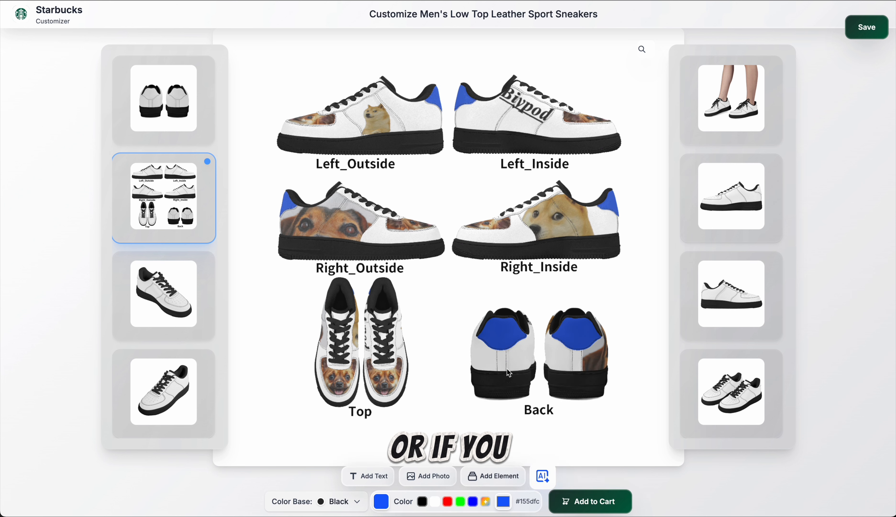
Step: Activate the eyedropper in the custom color picker for the heel panels
left_click(504, 501)
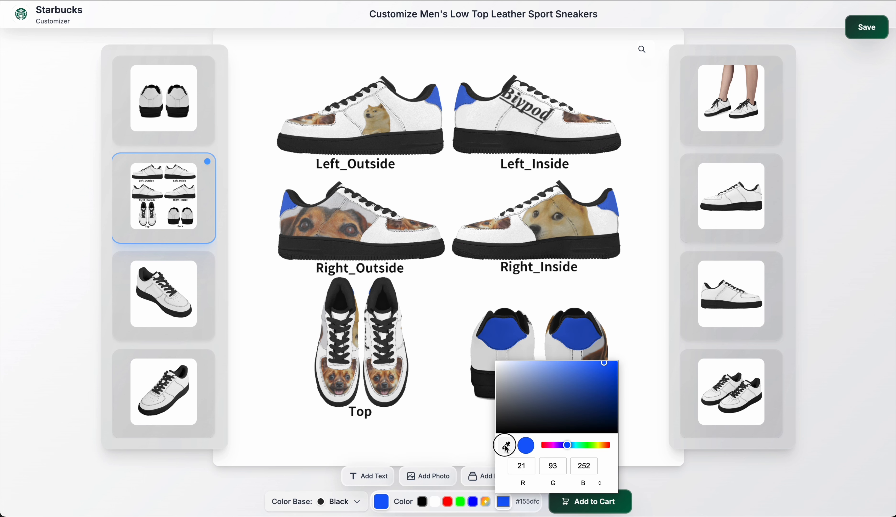
left_click(505, 449)
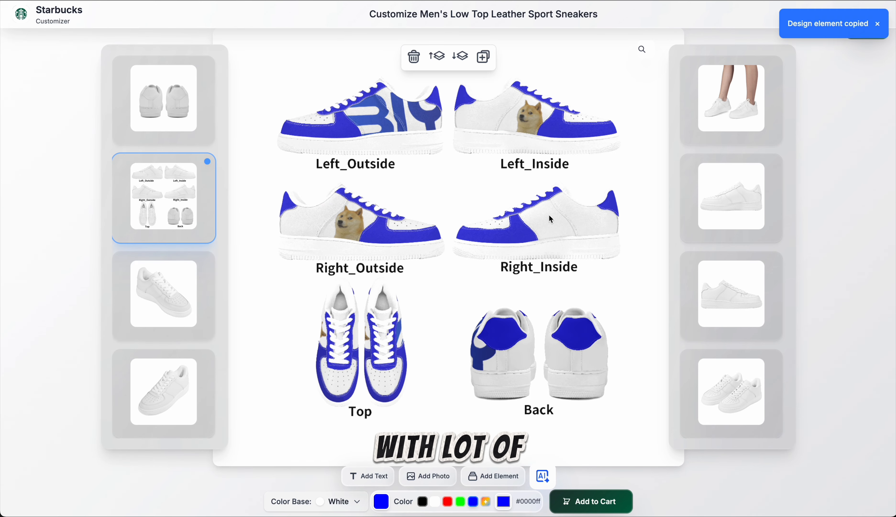
Step: Paste the copied blue BIY lettering onto the white-base sneakers, covering the Left_Outside and Right_Inside panels
key("ctrl+v")
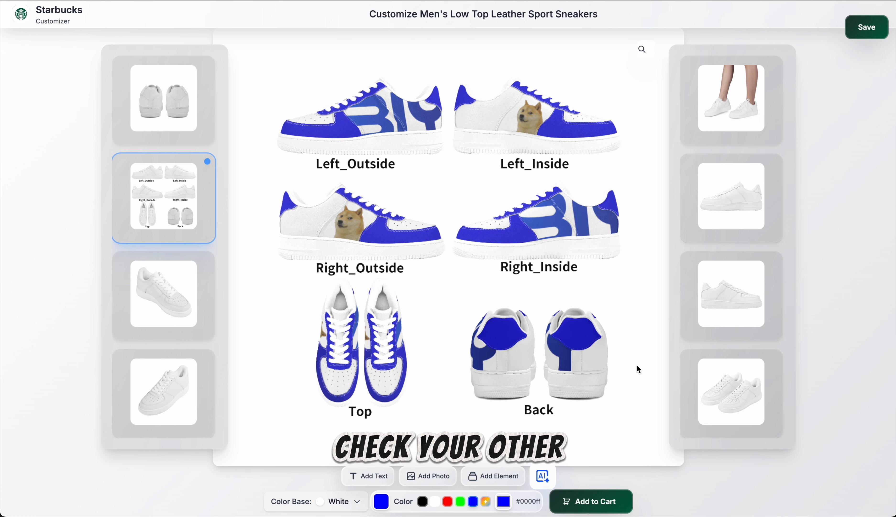
left_click(481, 128)
left_click(620, 264)
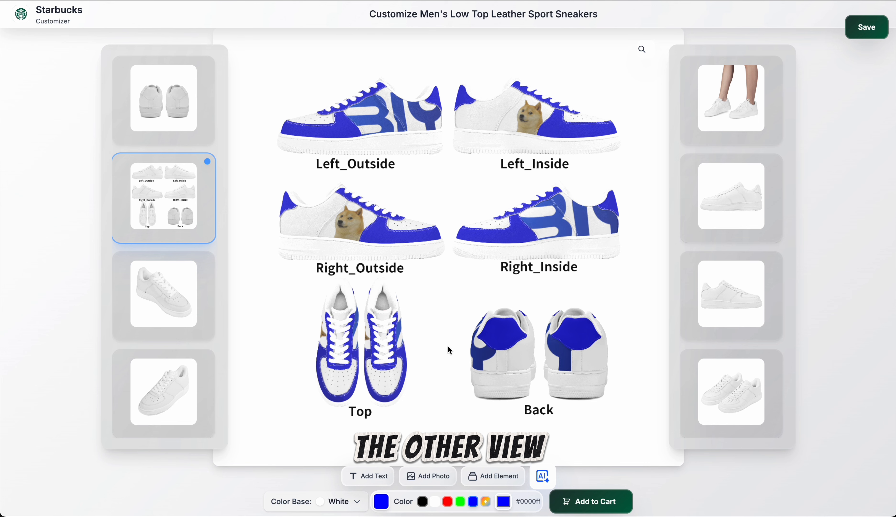
Step: Review the white-base design in the angled, side, on-foot, pair and back views, and return to the all-panels view
left_click(168, 283)
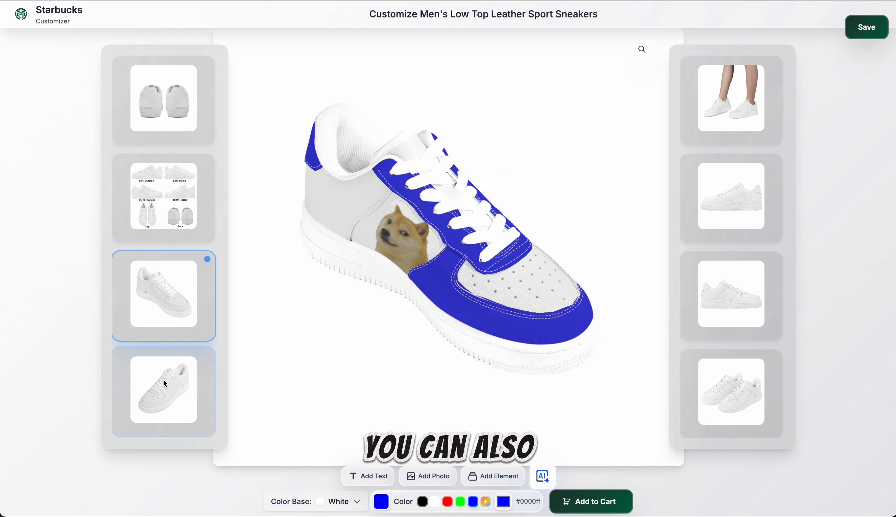
left_click(163, 391)
left_click(736, 195)
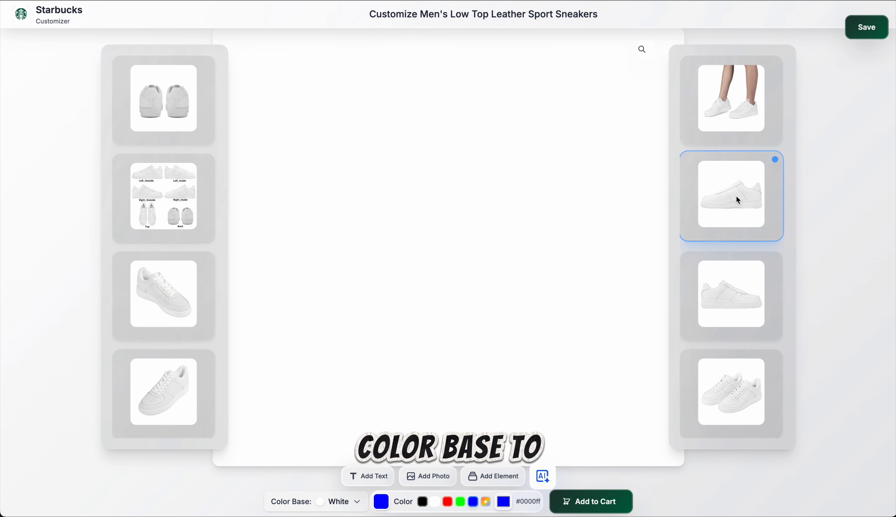
left_click(736, 121)
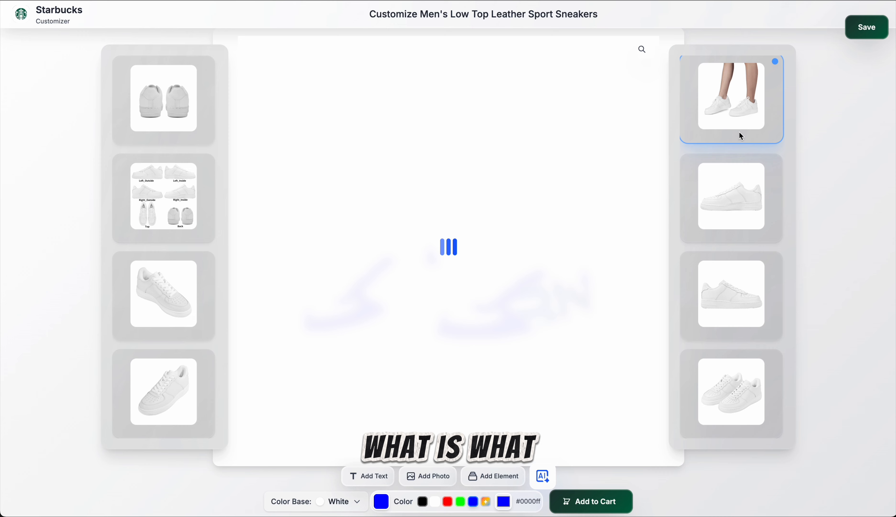
left_click(739, 298)
left_click(744, 375)
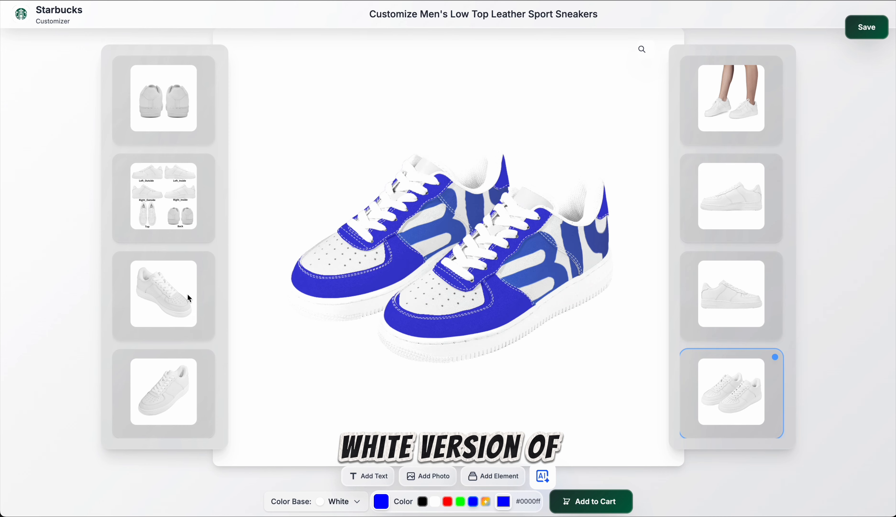
left_click(158, 120)
left_click(167, 178)
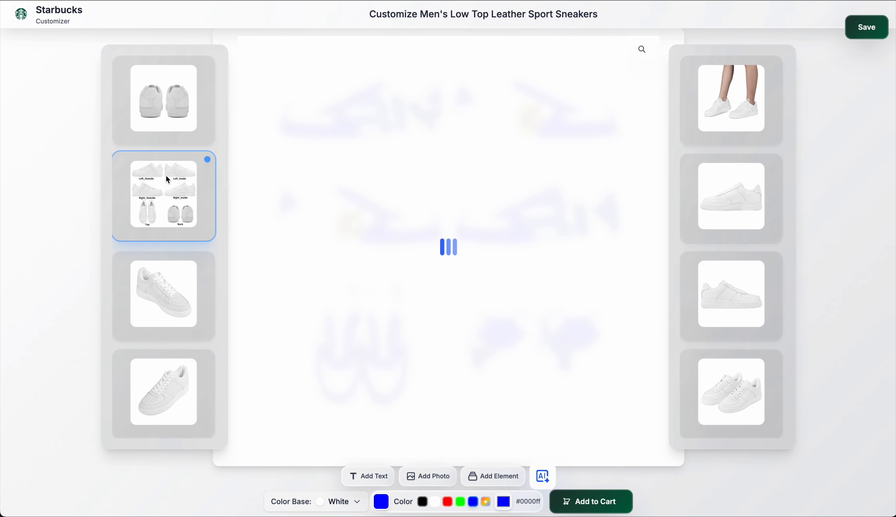